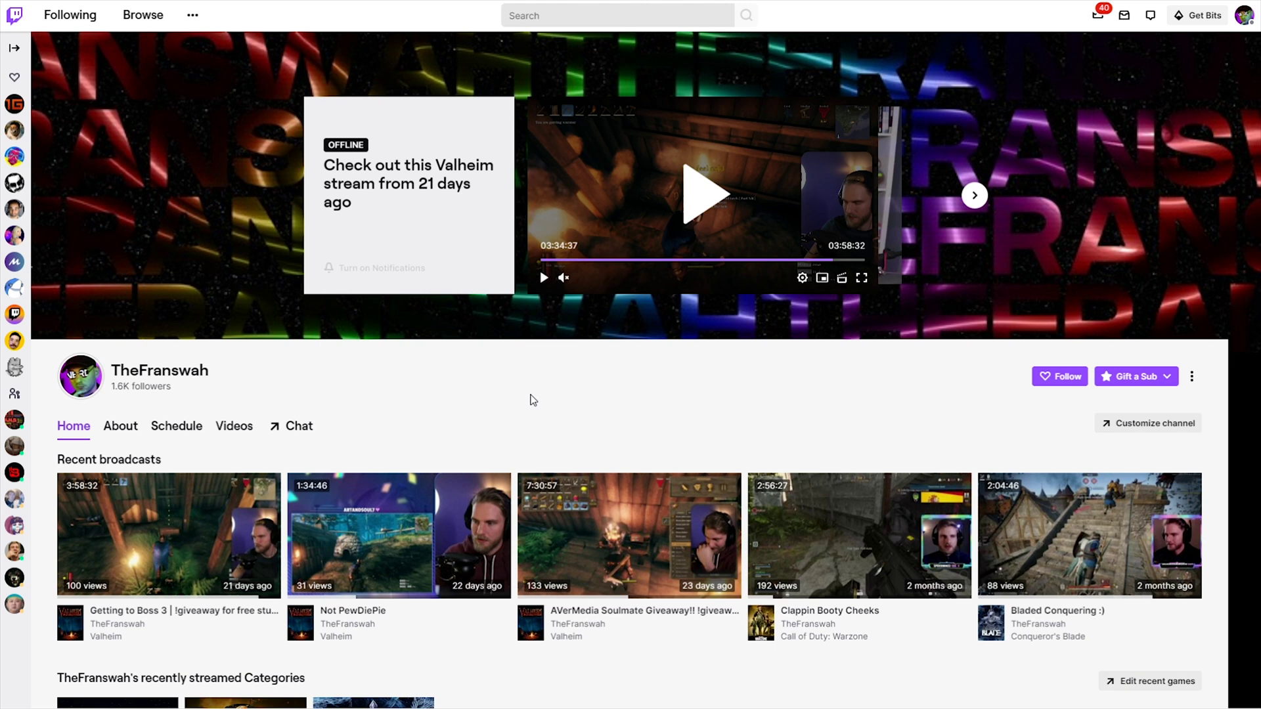
Open the account's Twitch channel page and go to its Creator Dashboard.
left_click(1243, 16)
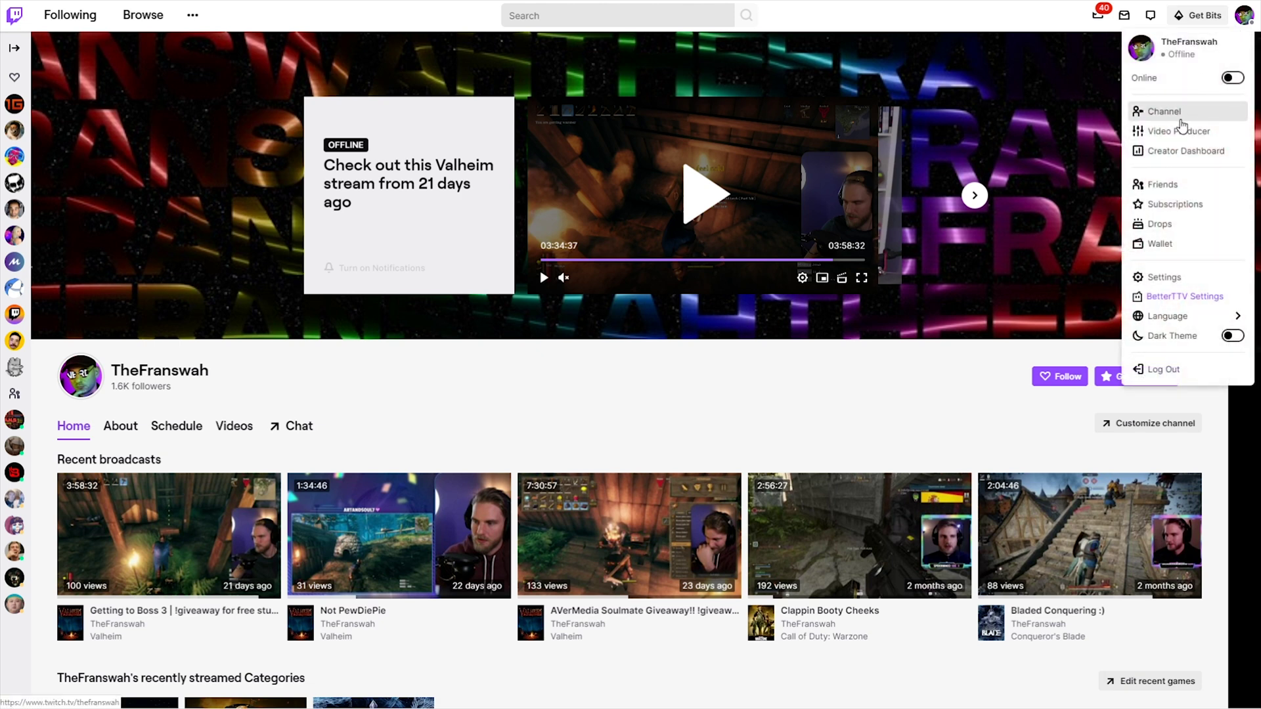
left_click(1182, 110)
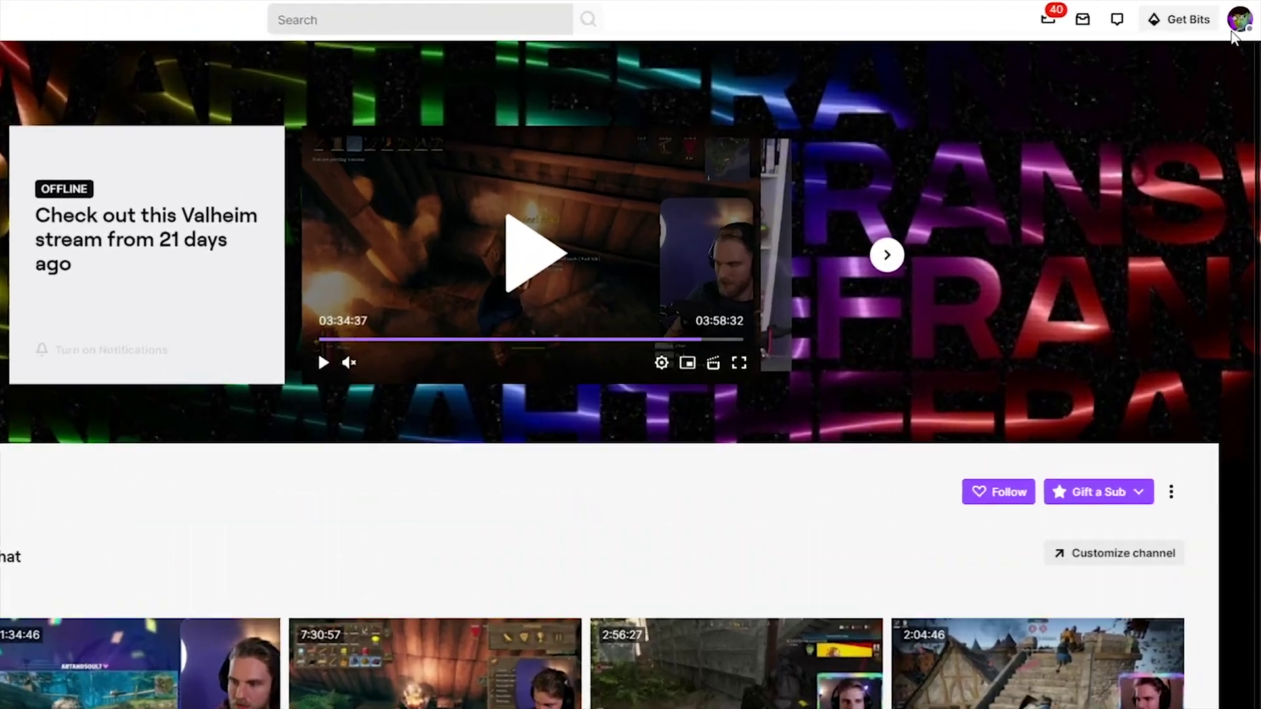
left_click(1233, 30)
left_click(1165, 203)
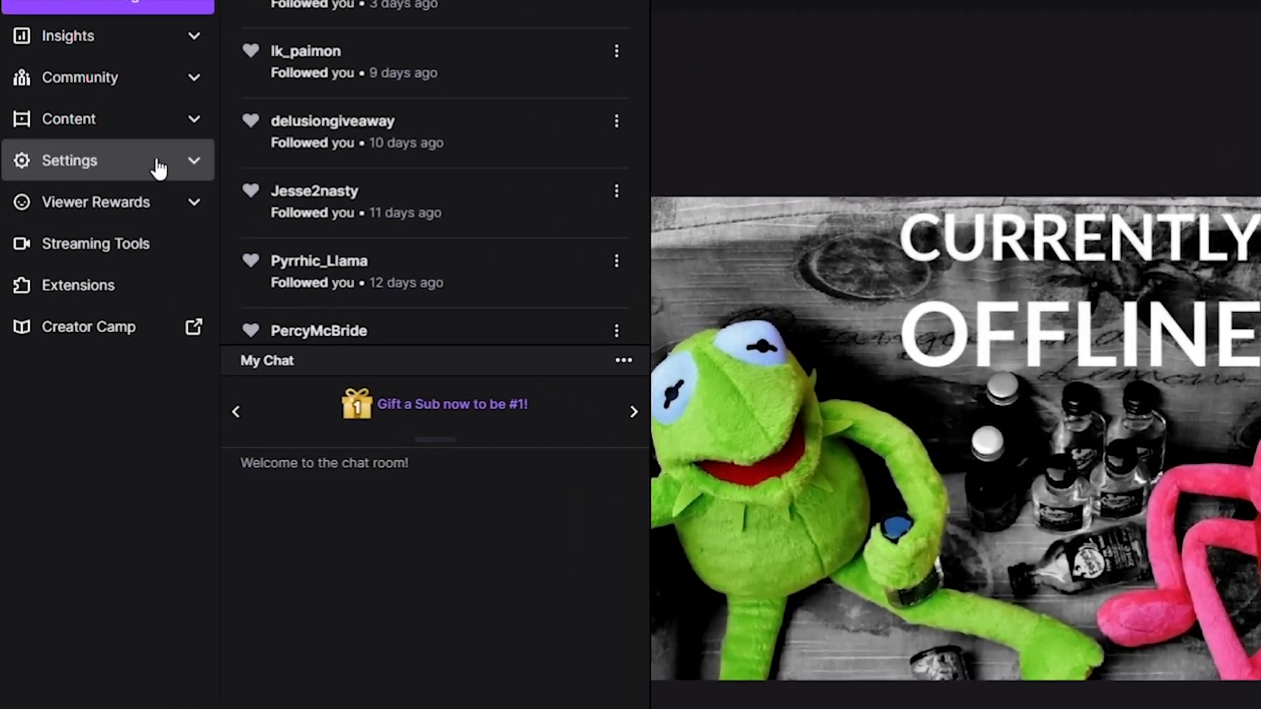
Open the dashboard's stream settings and copy the primary stream key.
left_click(157, 164)
left_click(94, 209)
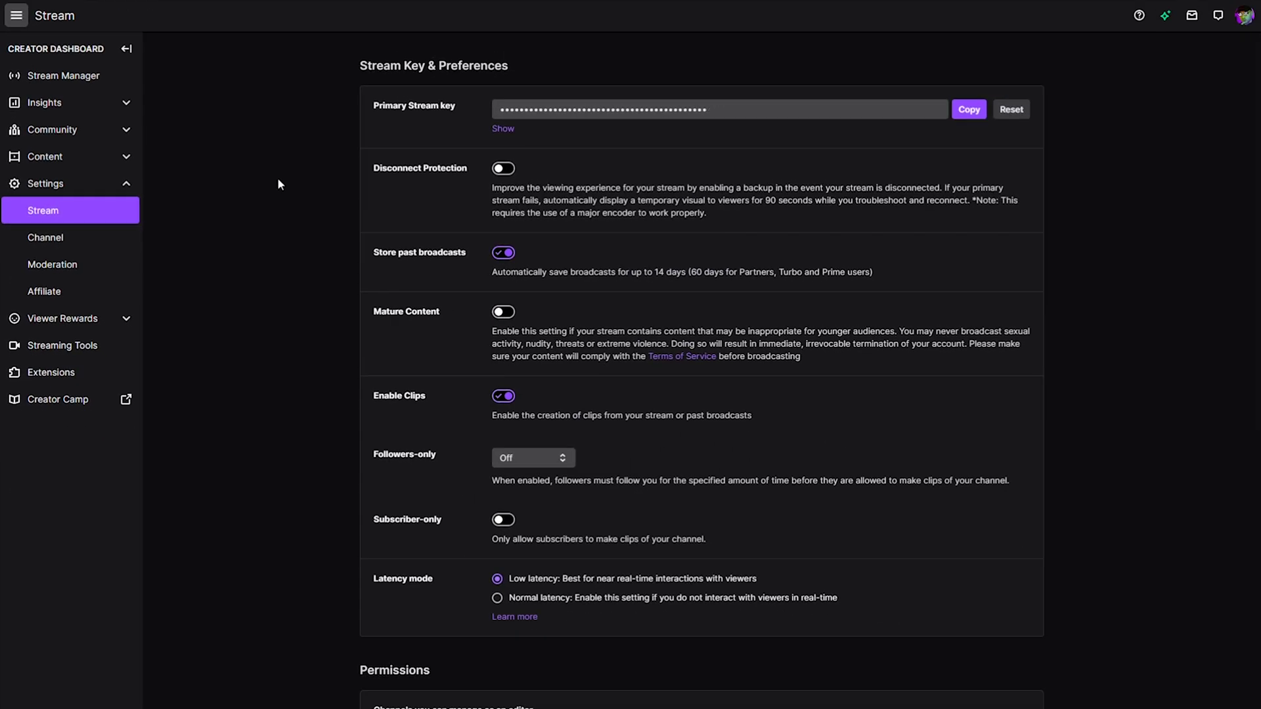
left_click(960, 109)
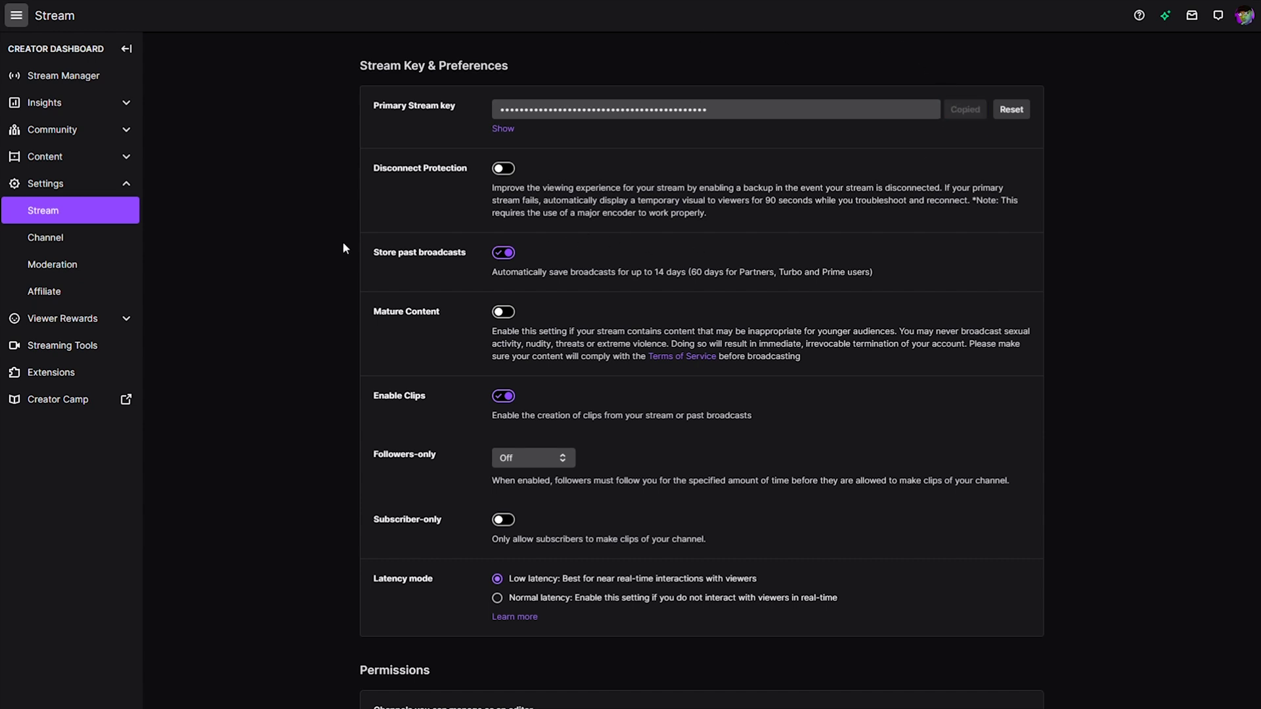
Switch to OBS, open its streaming settings, and choose Twitch as the streaming service.
key("alt+Tab")
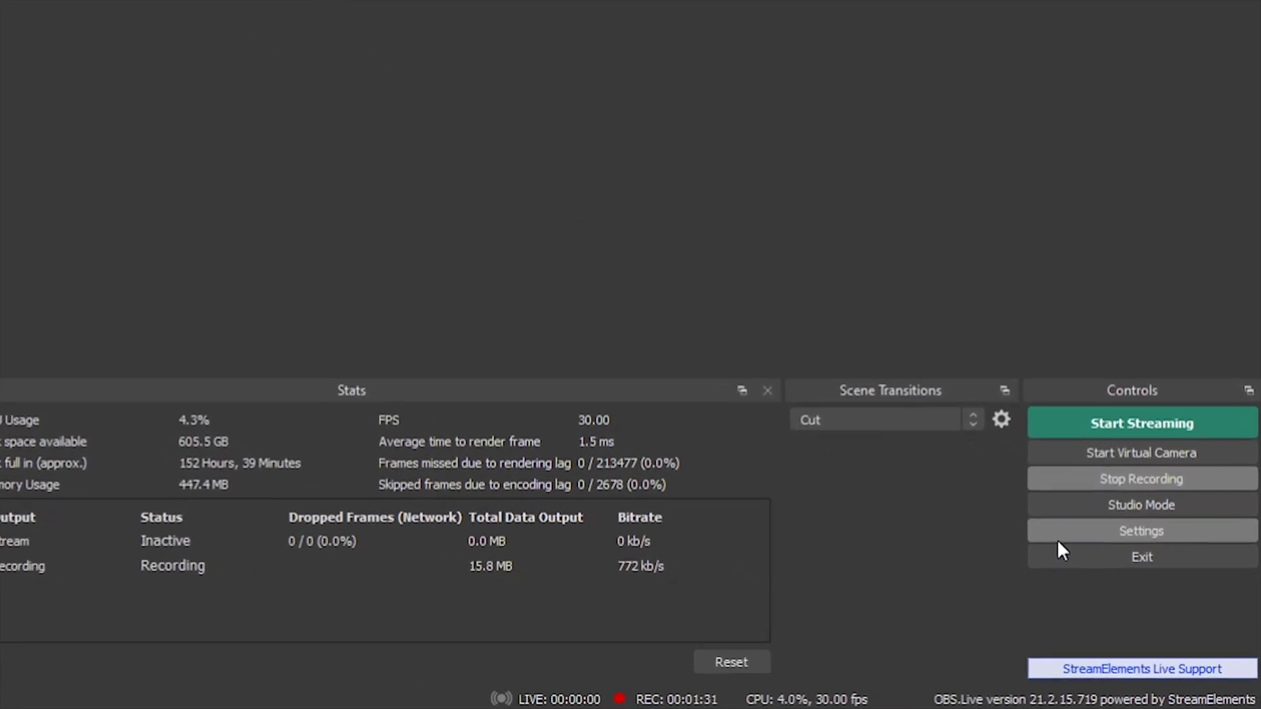
left_click(1057, 539)
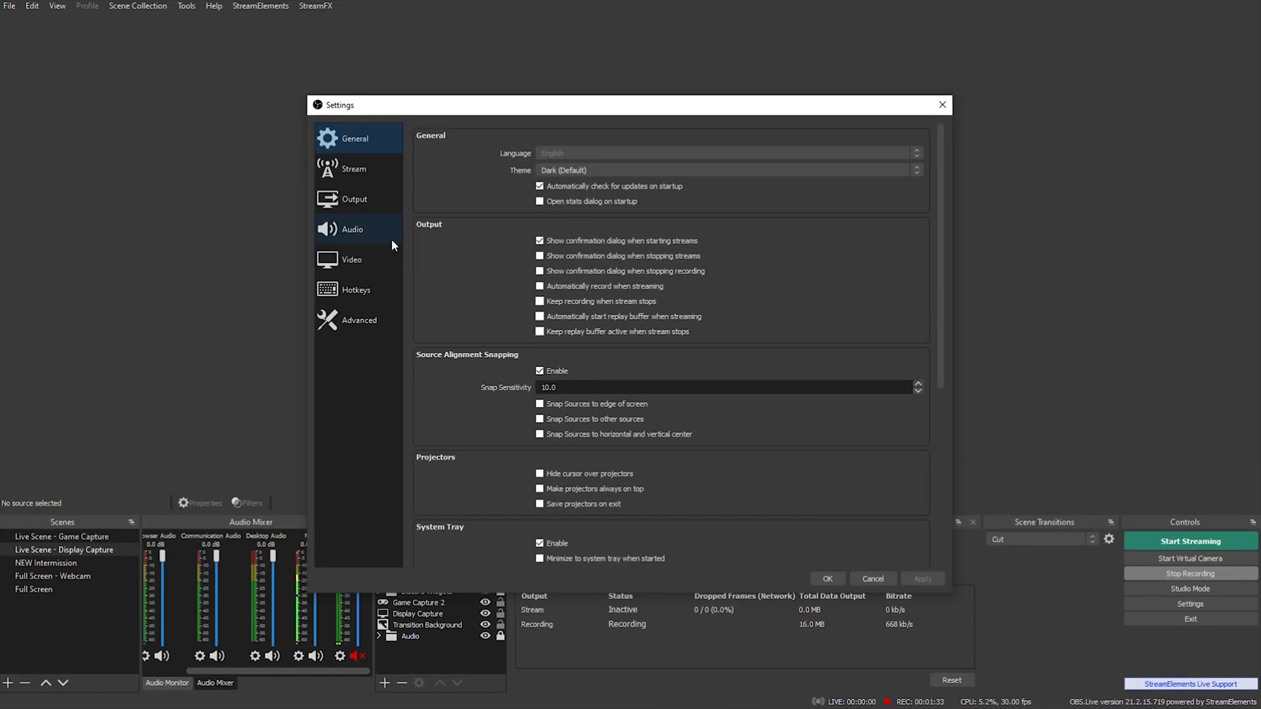
left_click(361, 171)
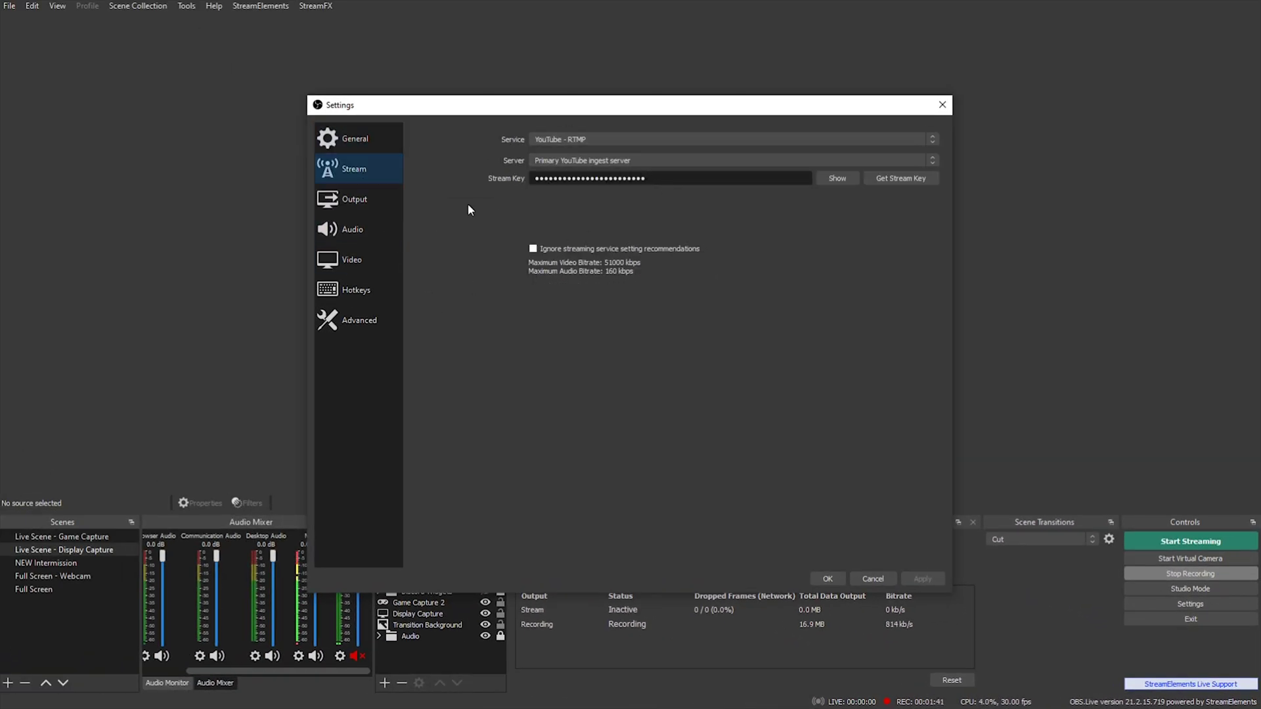
left_click(580, 139)
scroll(580, 158, "up", 2)
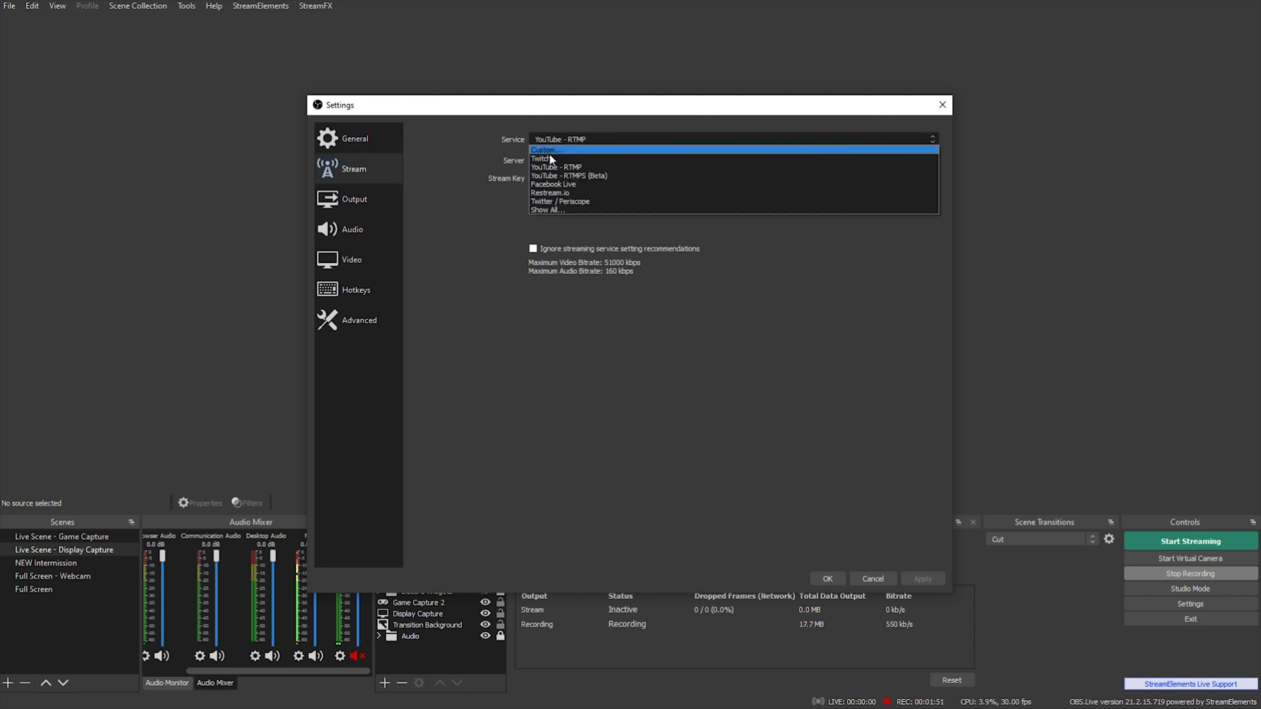
left_click(552, 163)
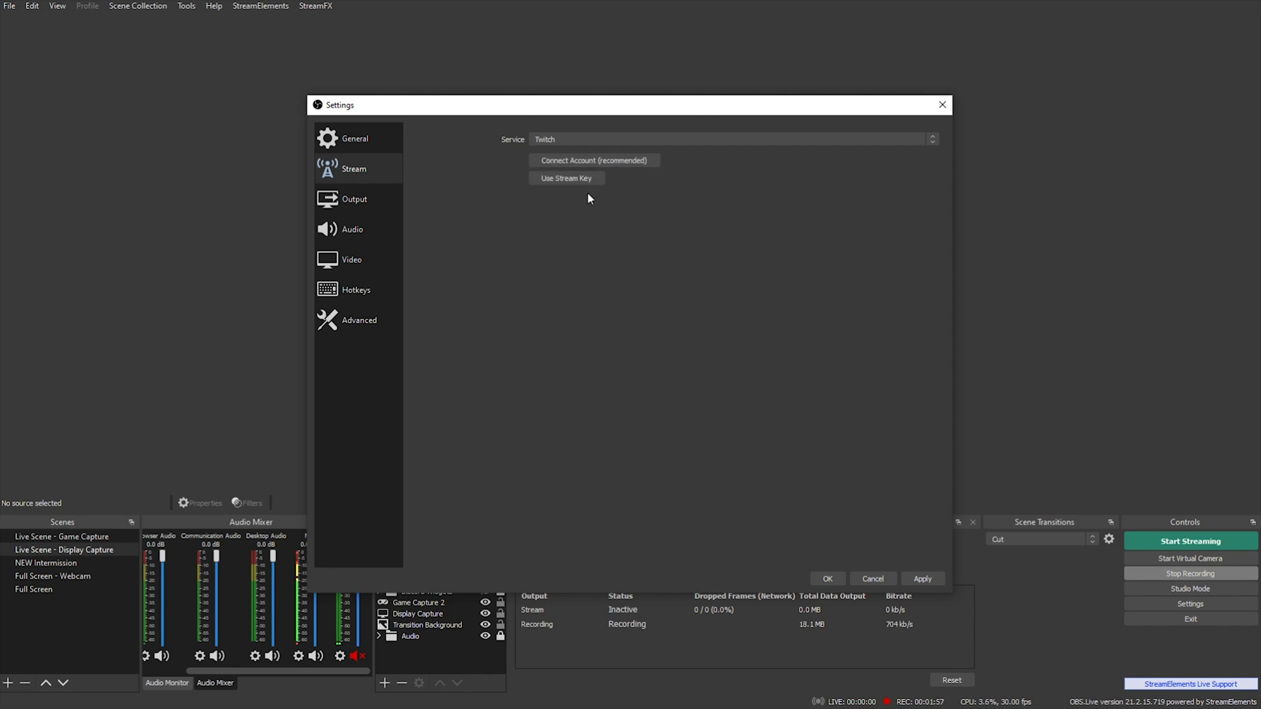
Choose stream key authentication for Twitch and replace the existing stream key with the copied one.
left_click(570, 178)
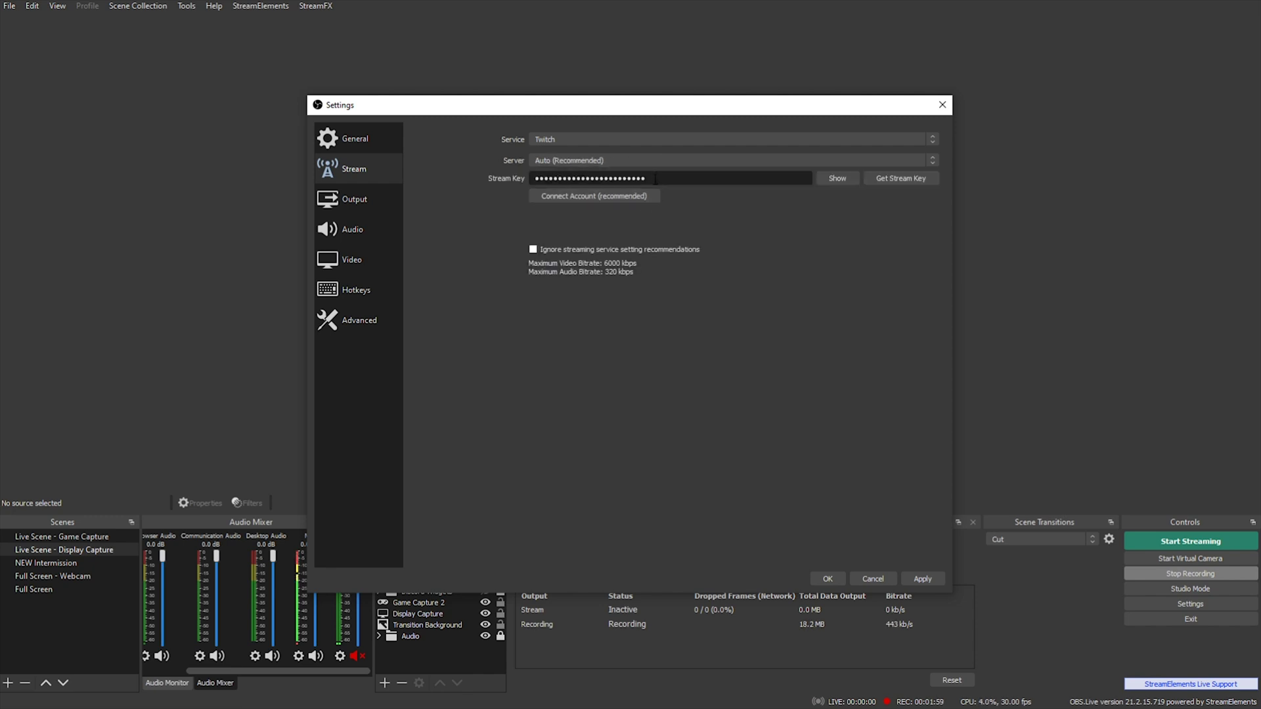
left_click_drag(654, 178, 470, 184)
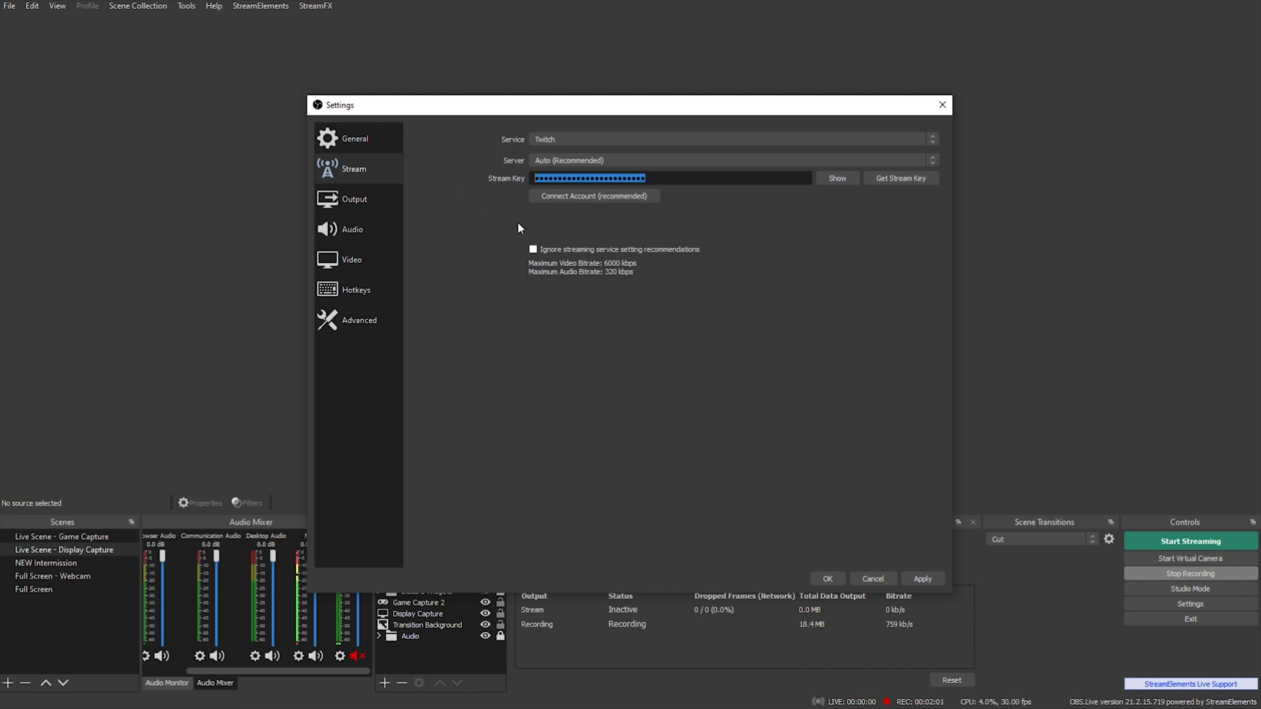
key("ctrl+v")
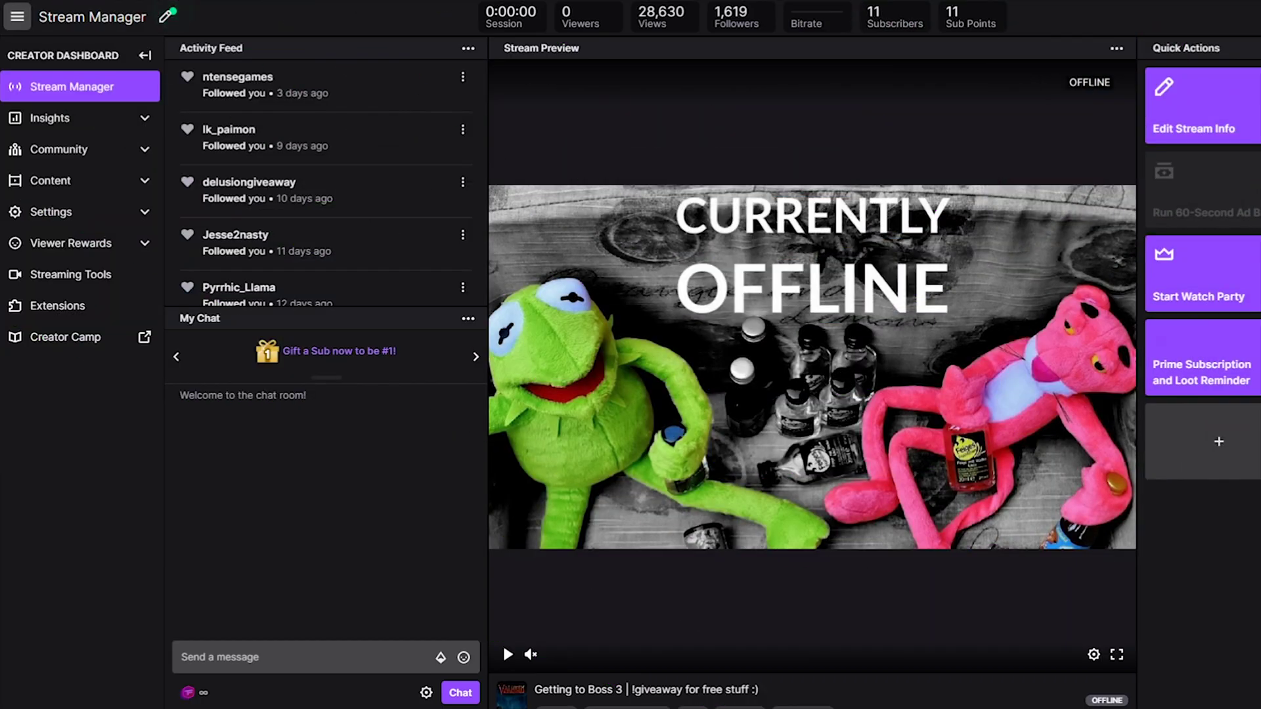
Switch to the Twitch Creator Dashboard and review the stream preferences, including past broadcast storage, clips, and latency mode.
left_click(138, 220)
left_click(64, 247)
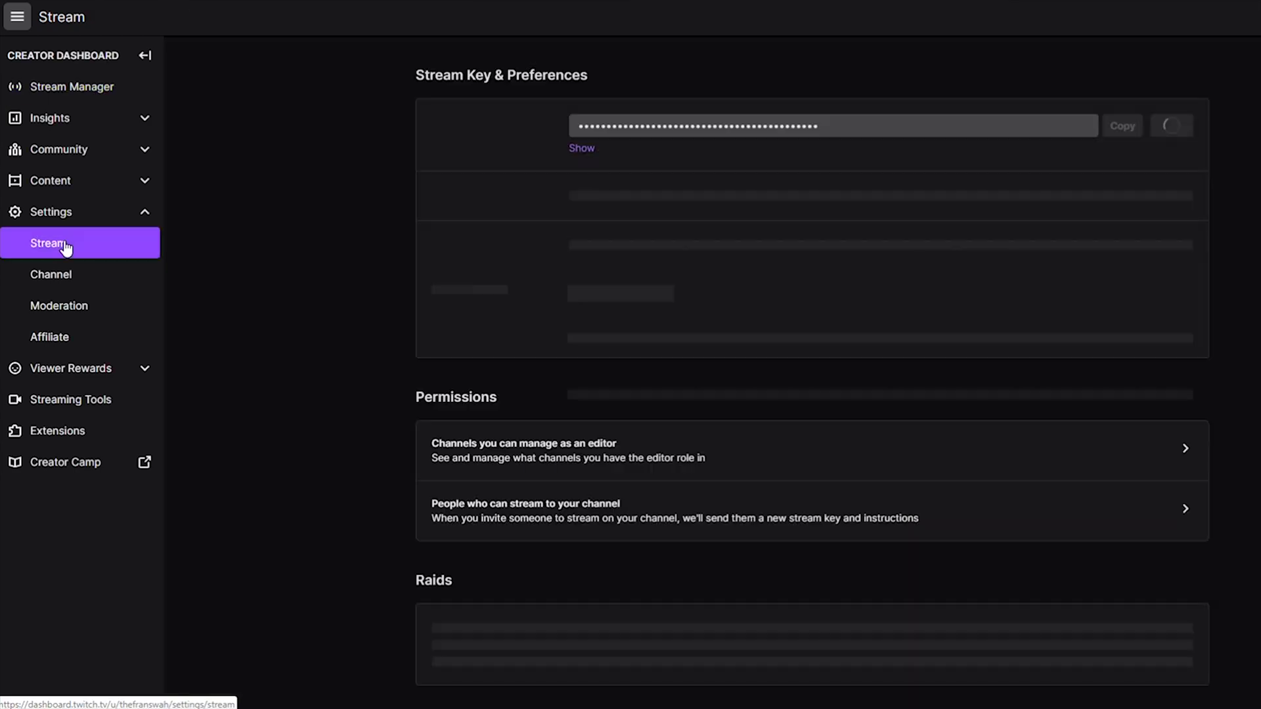
scroll(258, 282, "down", 1)
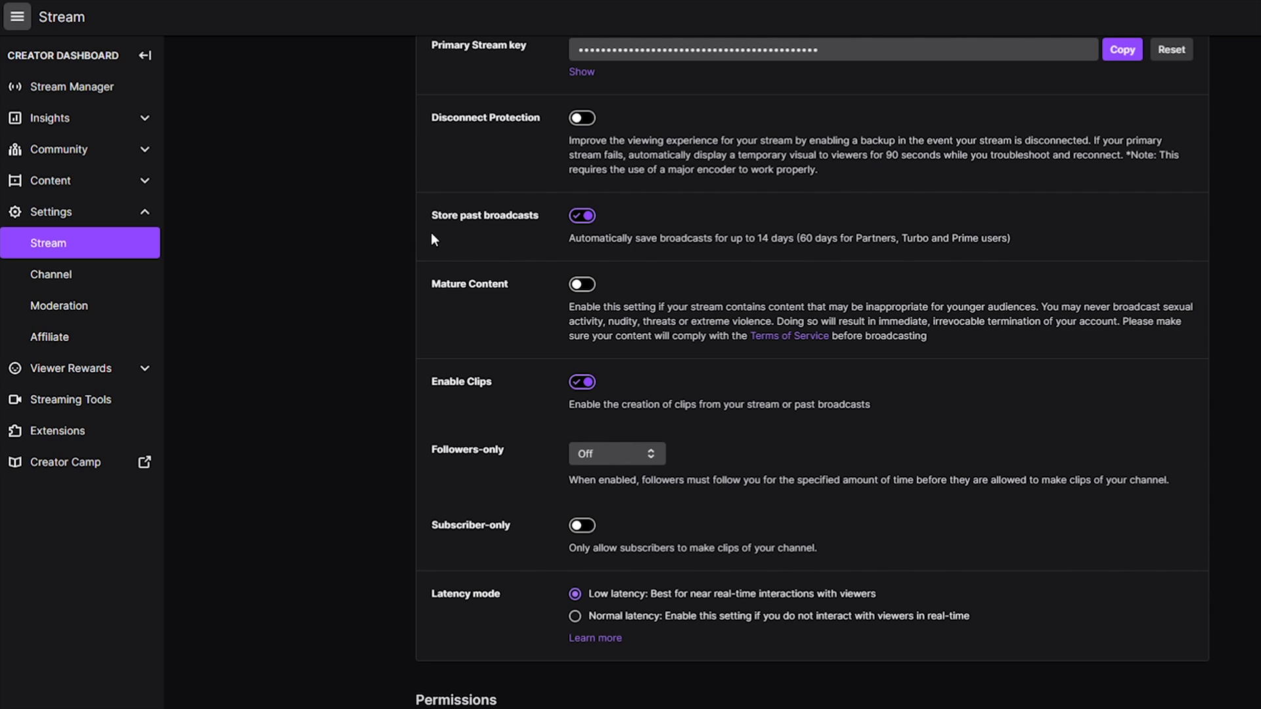
scroll(425, 263, "down", 1)
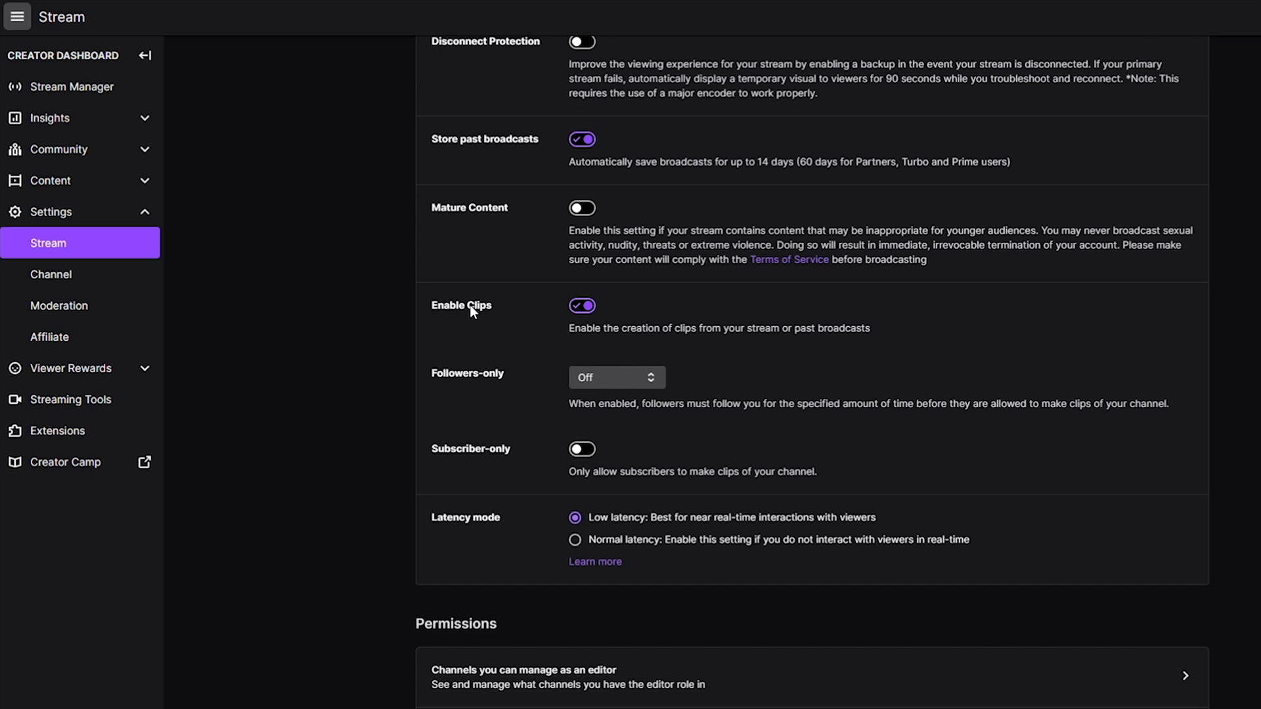
scroll(360, 557, "up", 2)
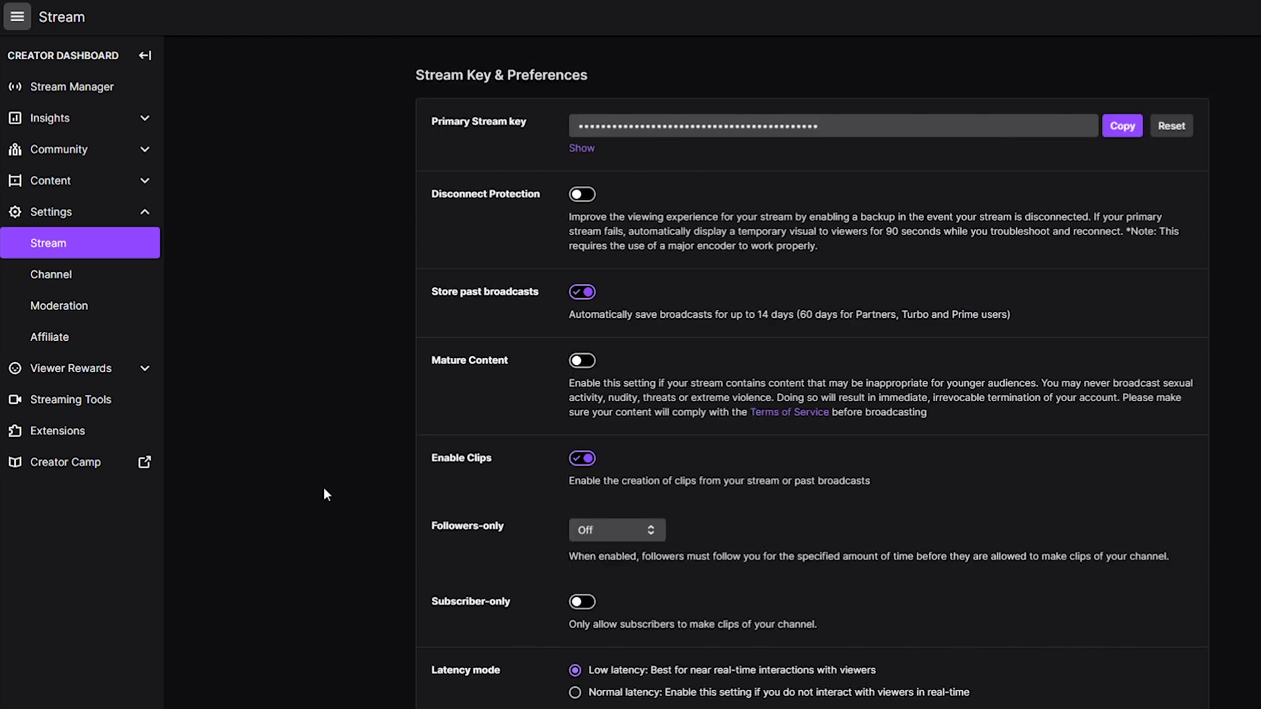
Examine the channel's About settings, including the profile details, bio, and social links.
left_click(71, 279)
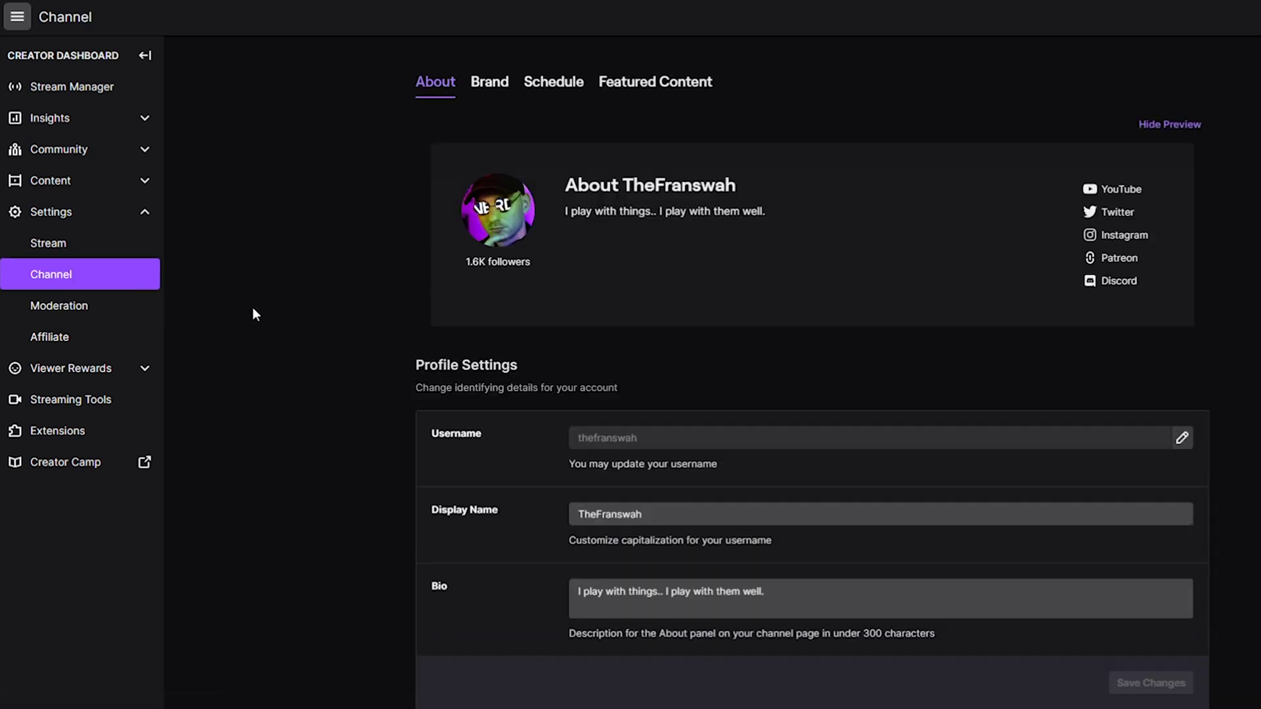
scroll(256, 314, "down", 1)
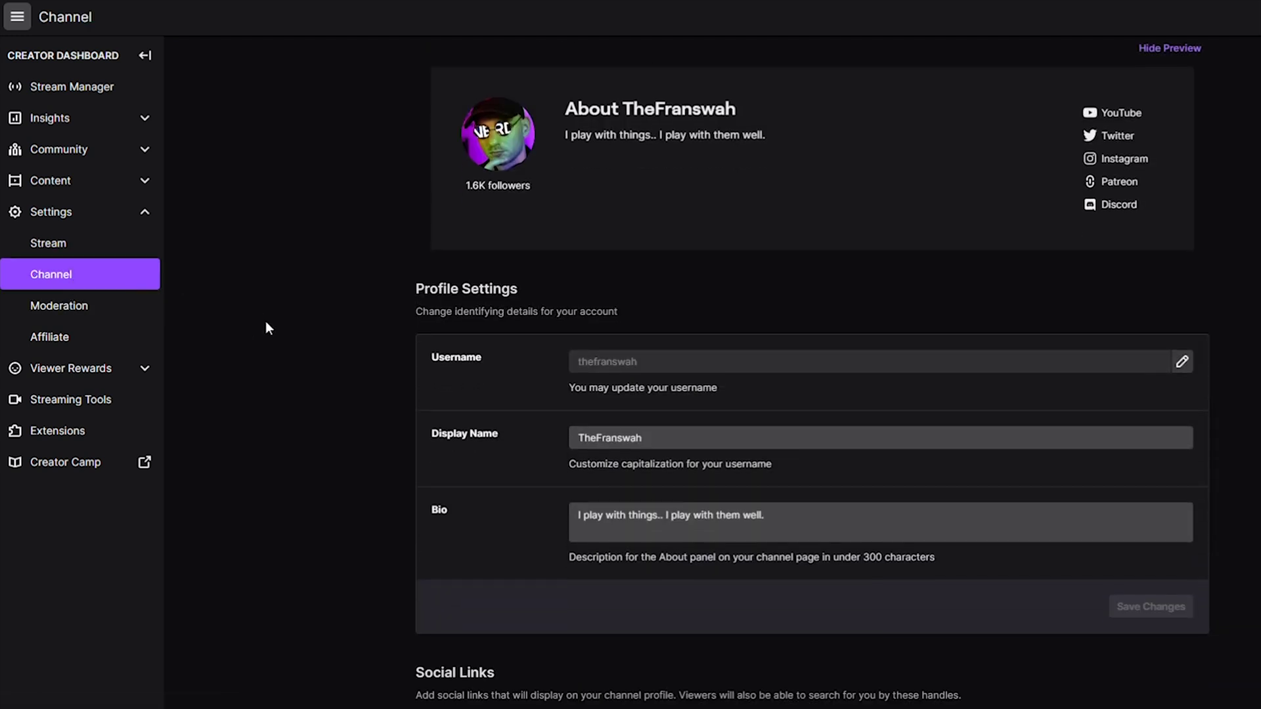
scroll(227, 394, "down", 7)
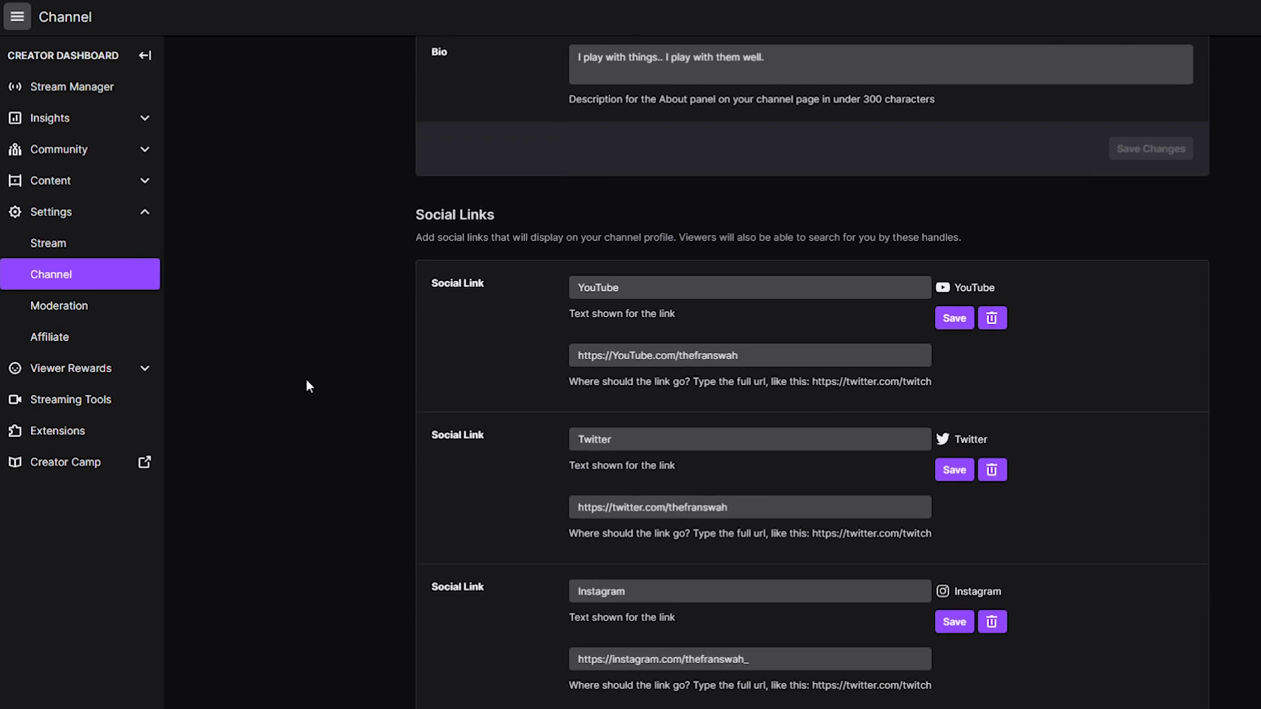
scroll(309, 386, "down", 1)
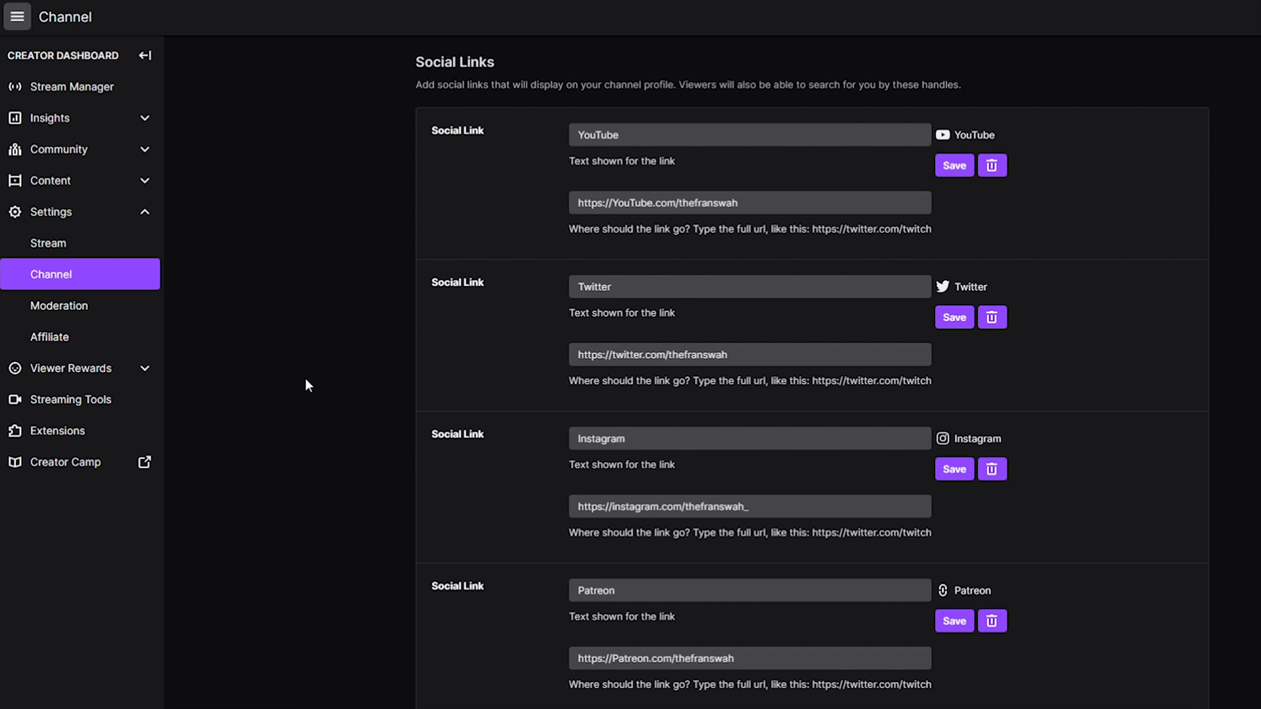
scroll(307, 385, "down", 3)
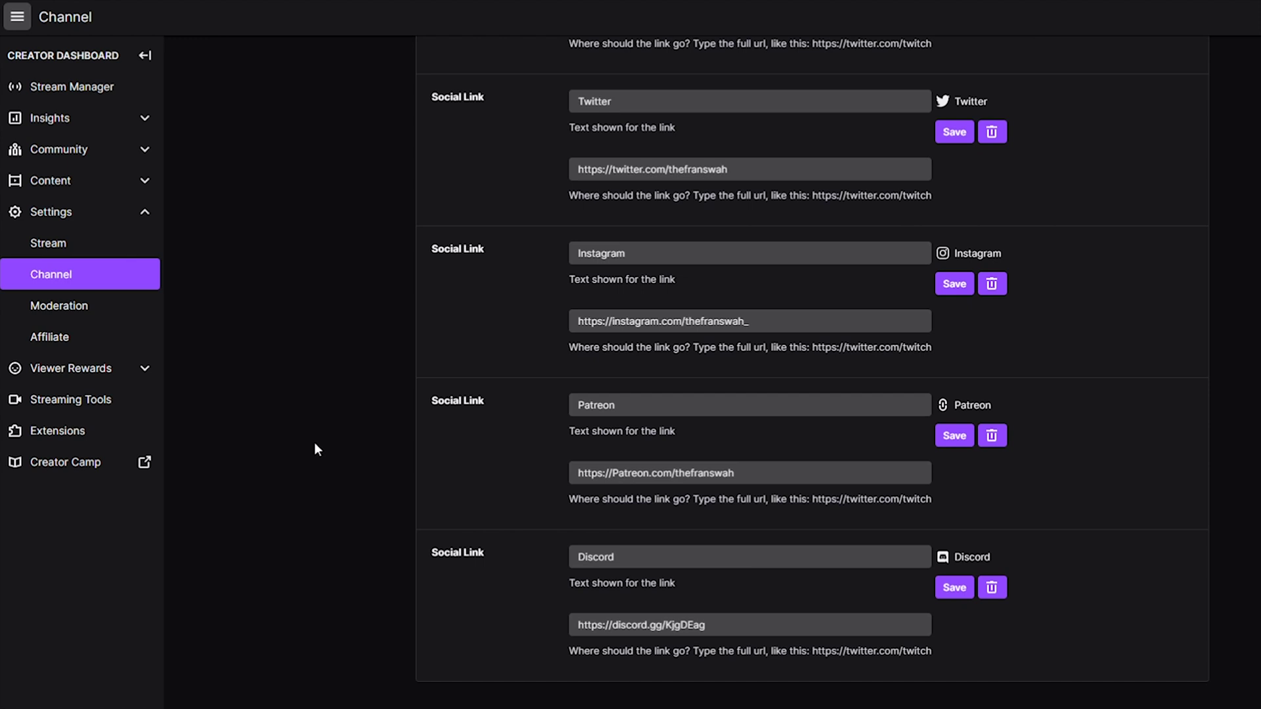
scroll(314, 449, "up", 6)
scroll(317, 444, "up", 7)
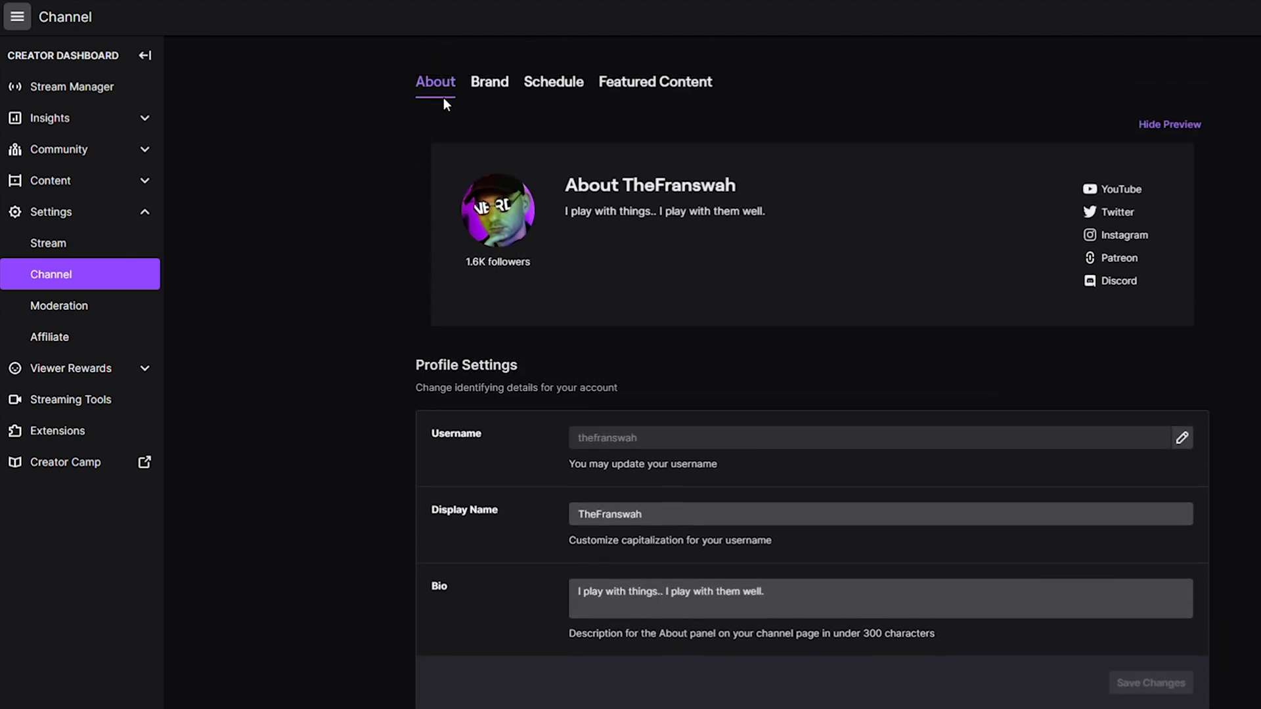
In the channel's Brand settings, change the profile accent color to a bright teal green and save it.
left_click(484, 88)
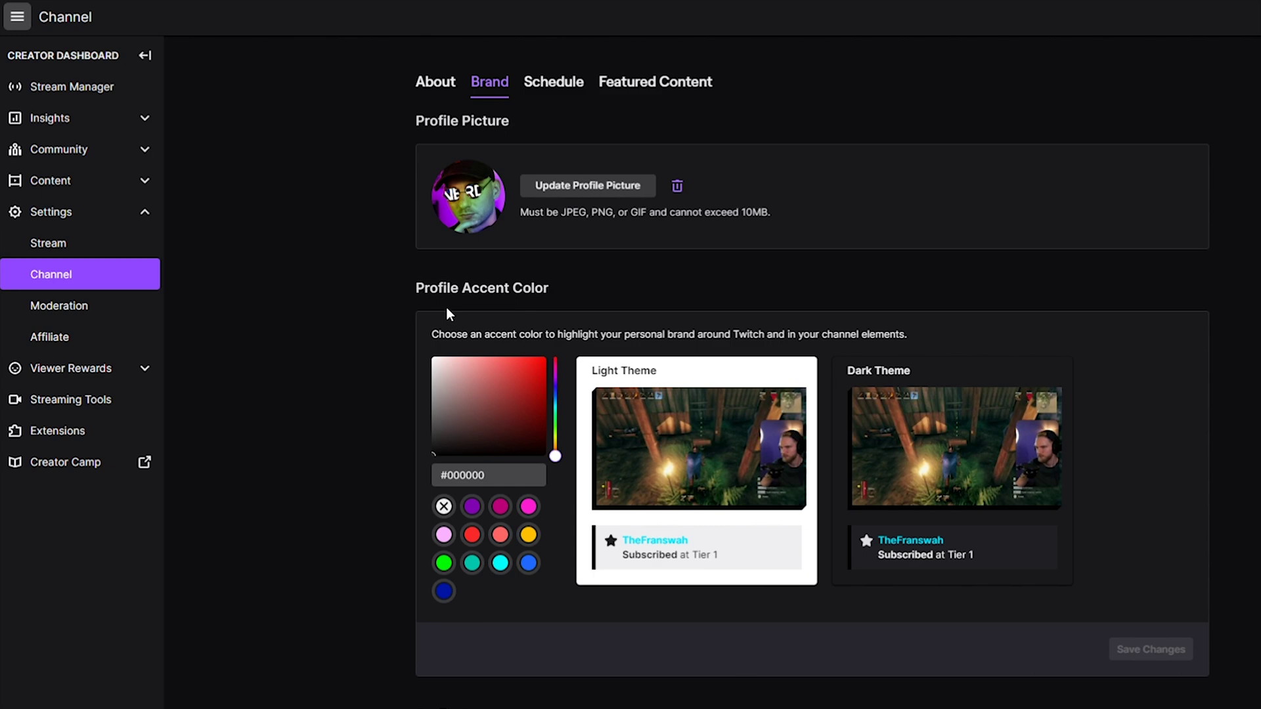
scroll(364, 310, "down", 3)
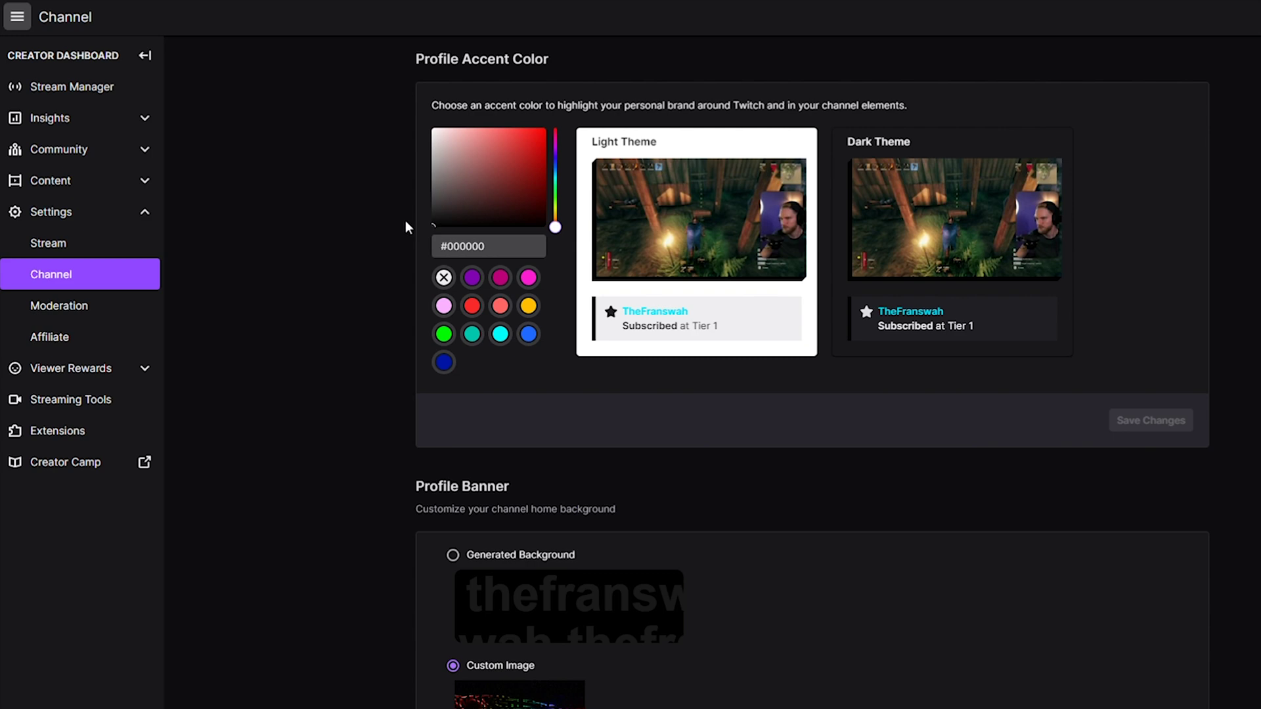
left_click_drag(532, 160, 550, 130)
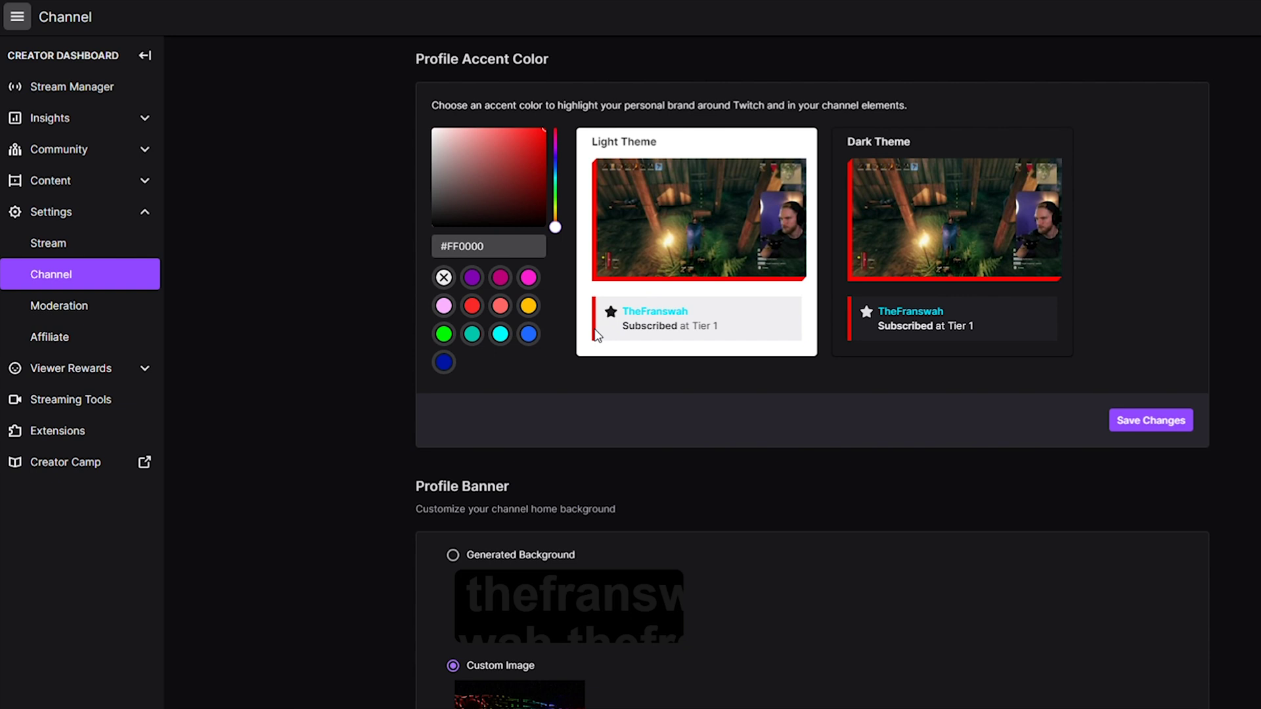
left_click_drag(555, 227, 556, 181)
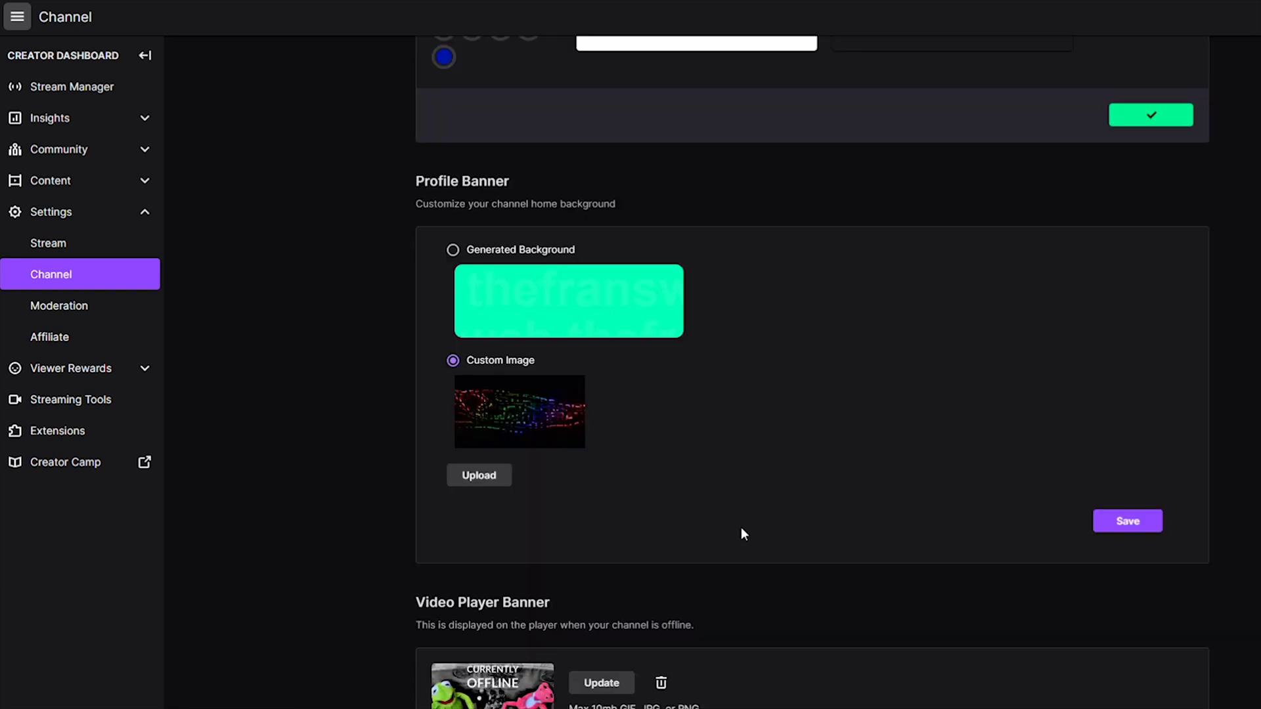
scroll(741, 531, "down", 2)
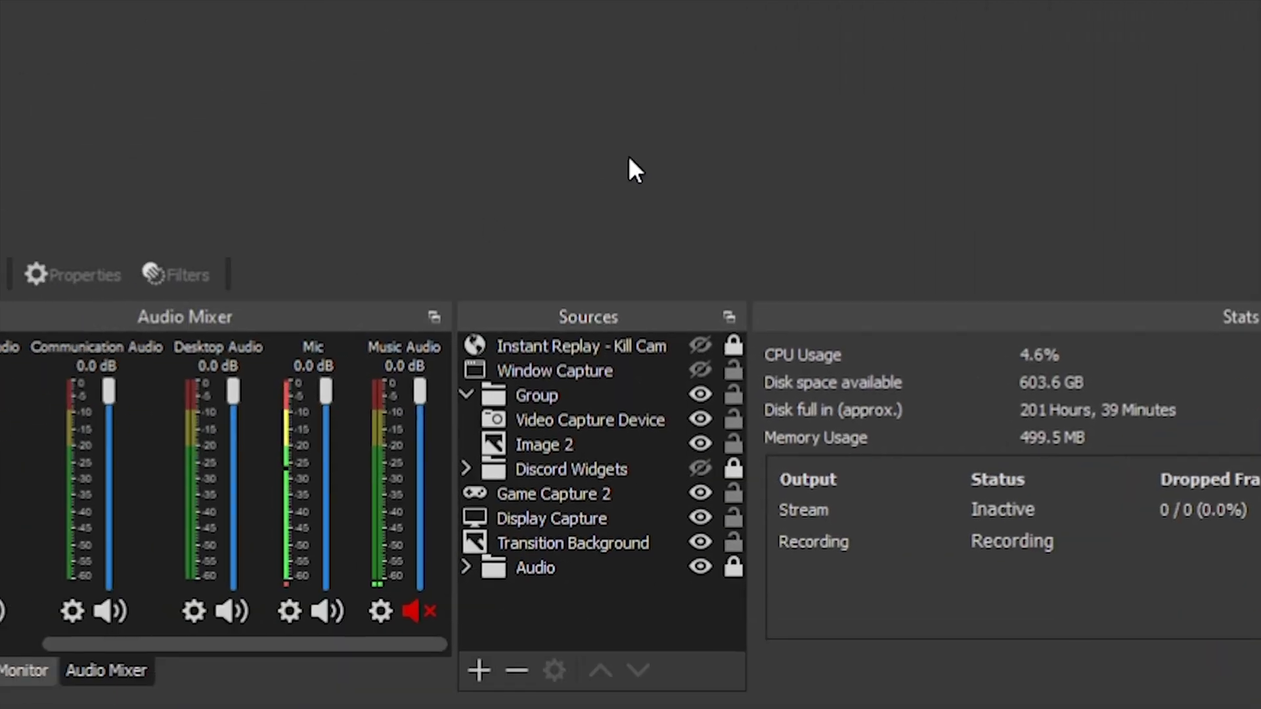
Switch to OBS, start a new Video Capture Device source to view its selectable devices, and cancel its creation.
left_click(515, 669)
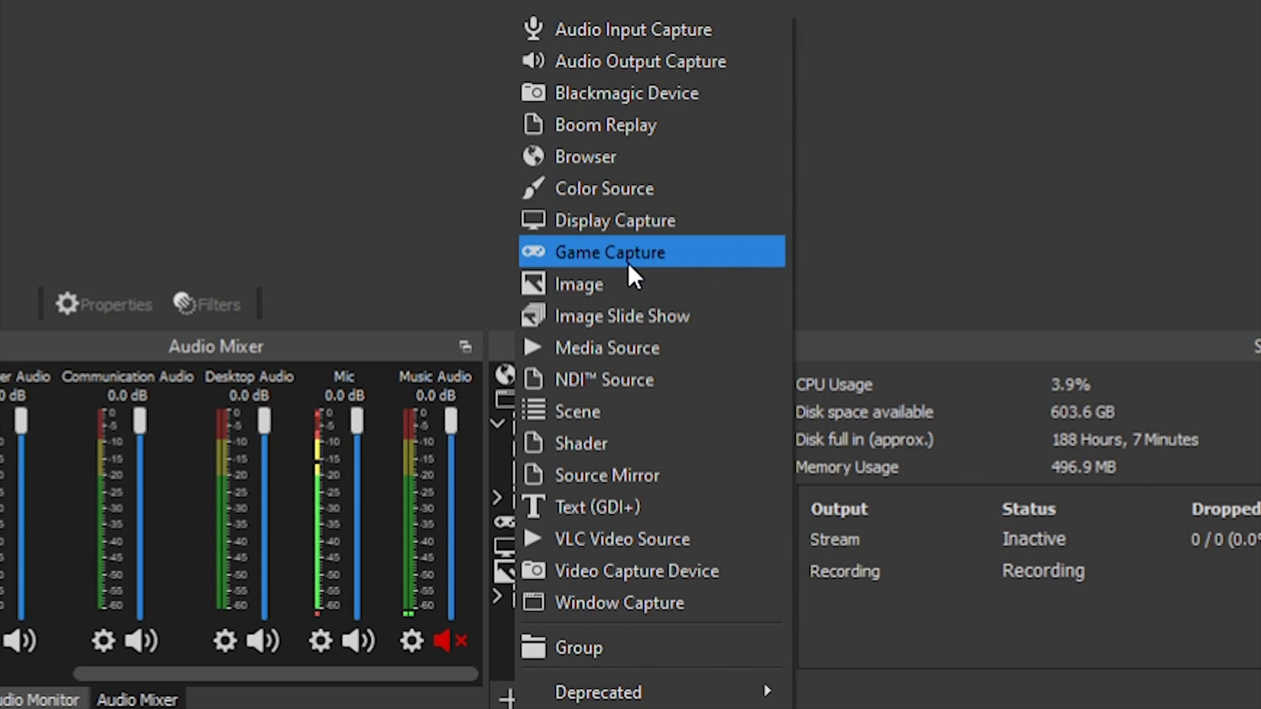
left_click(708, 574)
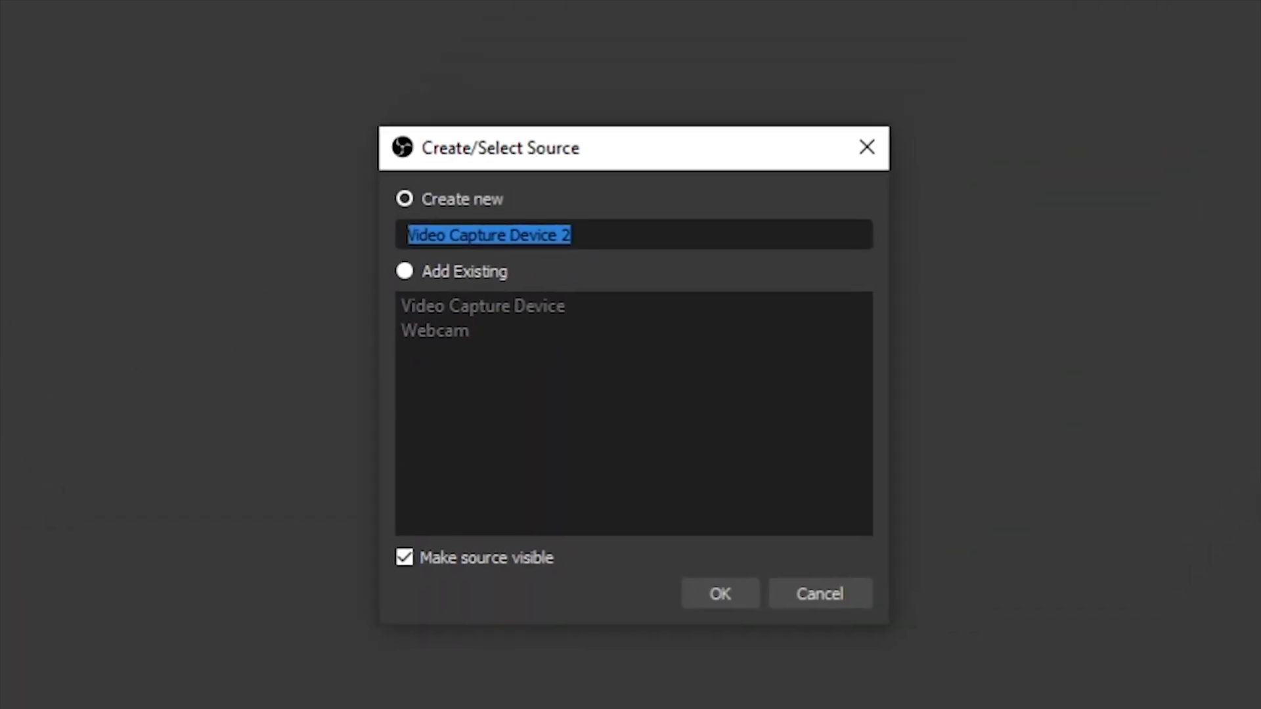
left_click(711, 604)
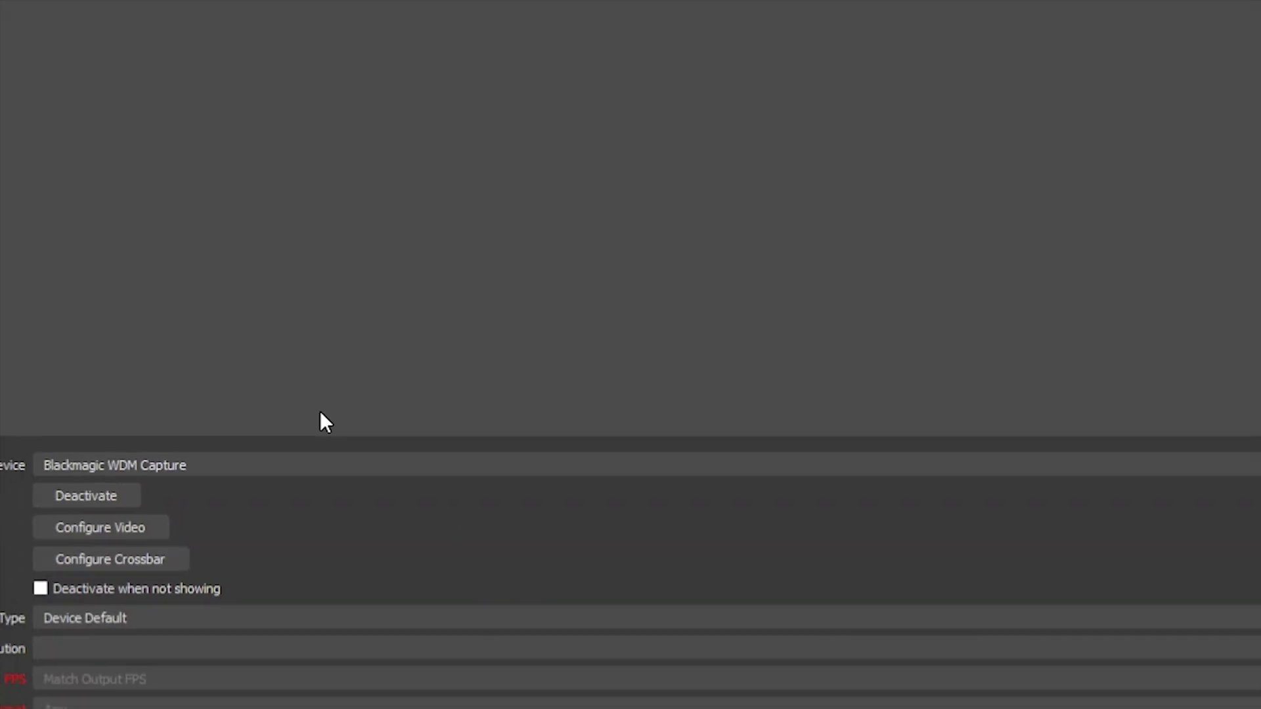
left_click(347, 414)
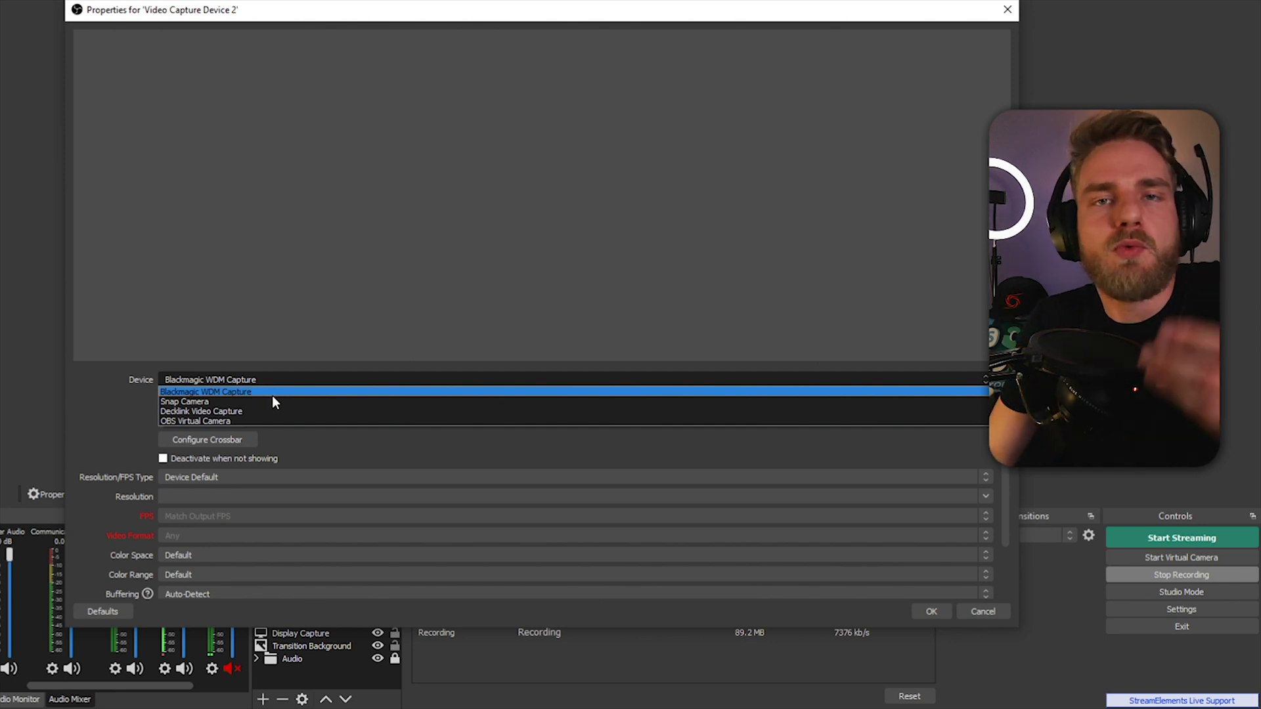
left_click(973, 612)
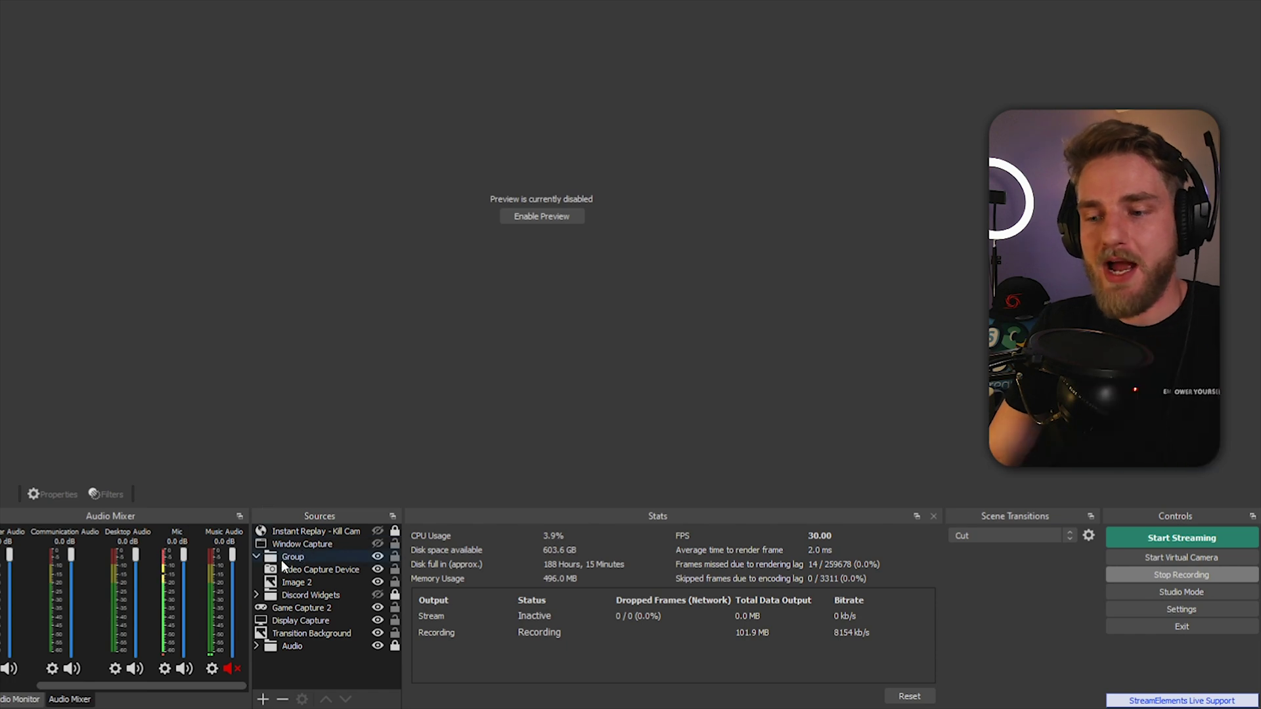
Collapse the webcam source group and move it below Display Capture in the source order.
left_click(256, 556)
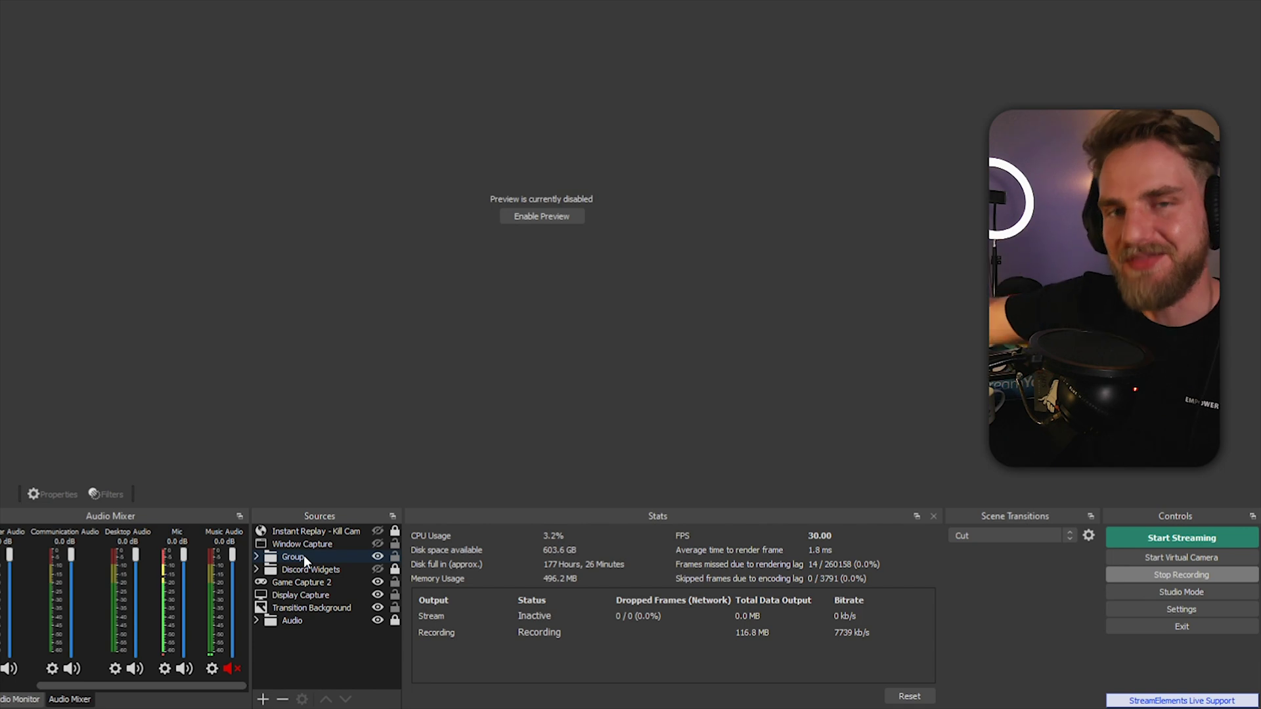
left_click_drag(304, 554, 302, 599)
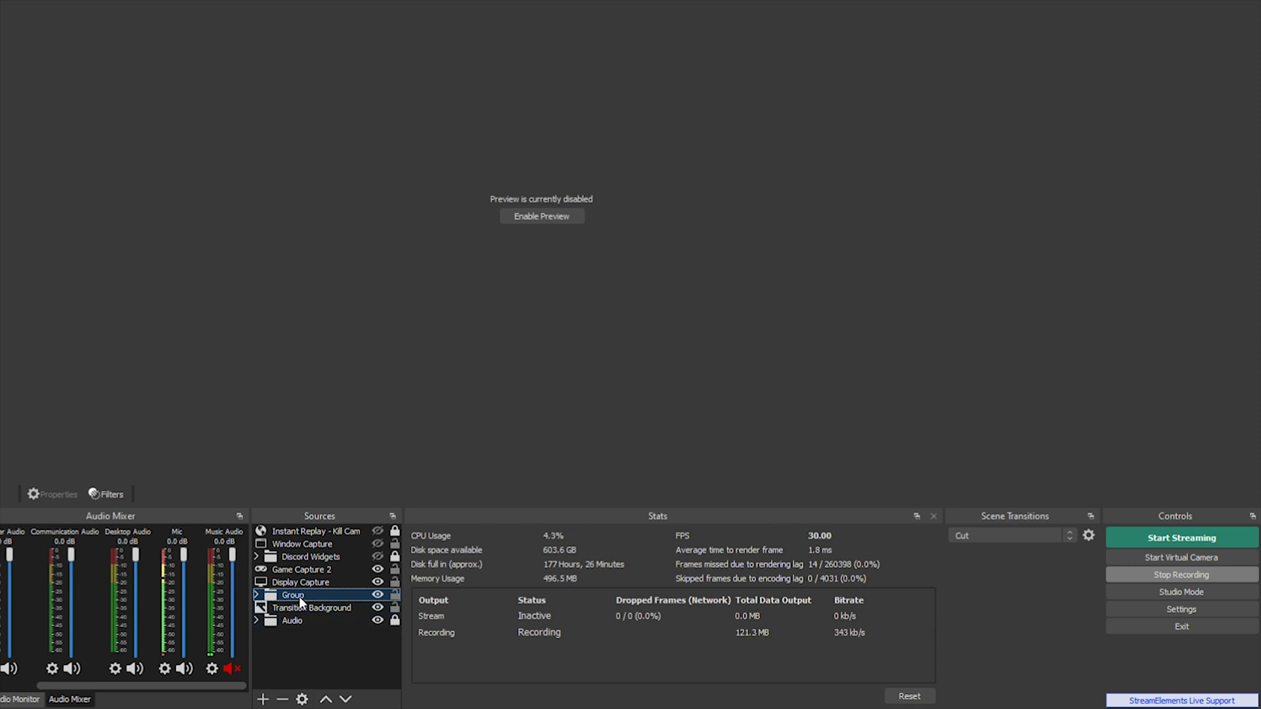
Move the webcam source group up the source order to sit between Window Capture and Discord Widgets.
left_click_drag(300, 593, 298, 552)
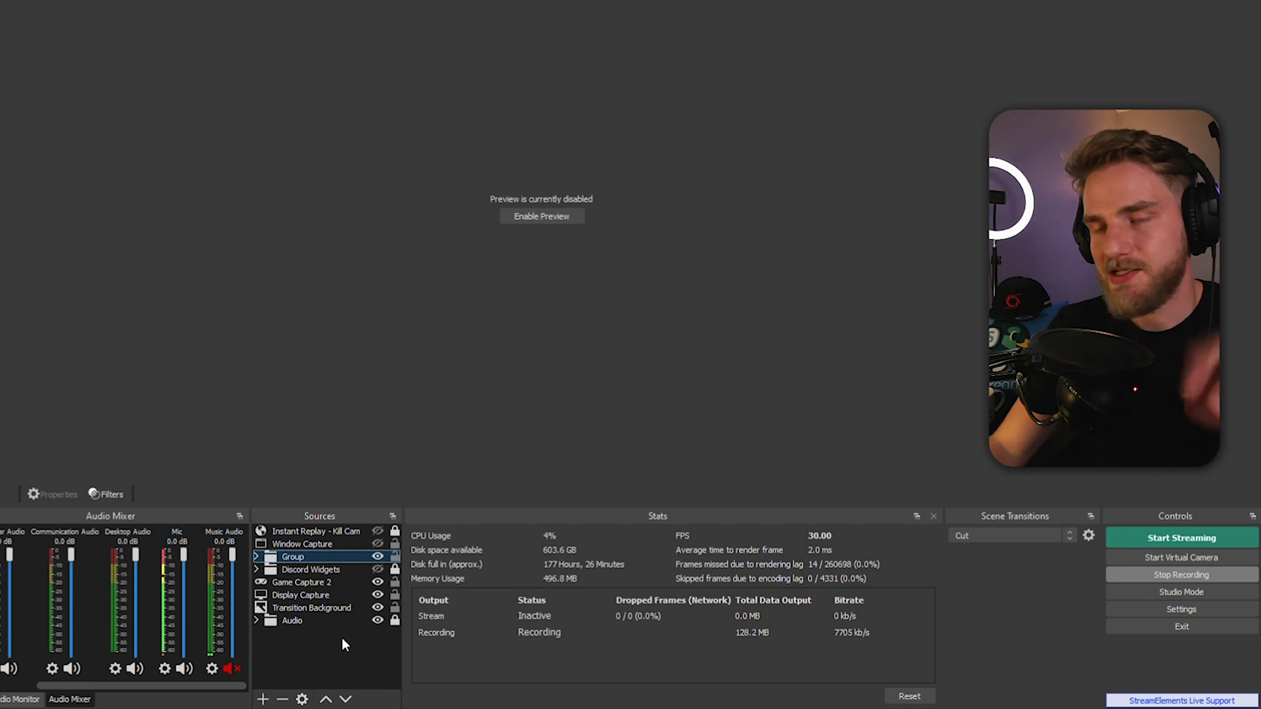
Open the settings and examine the streaming output options, including rate control, bitrate, preset, and the encoder profile choices.
left_click(1148, 612)
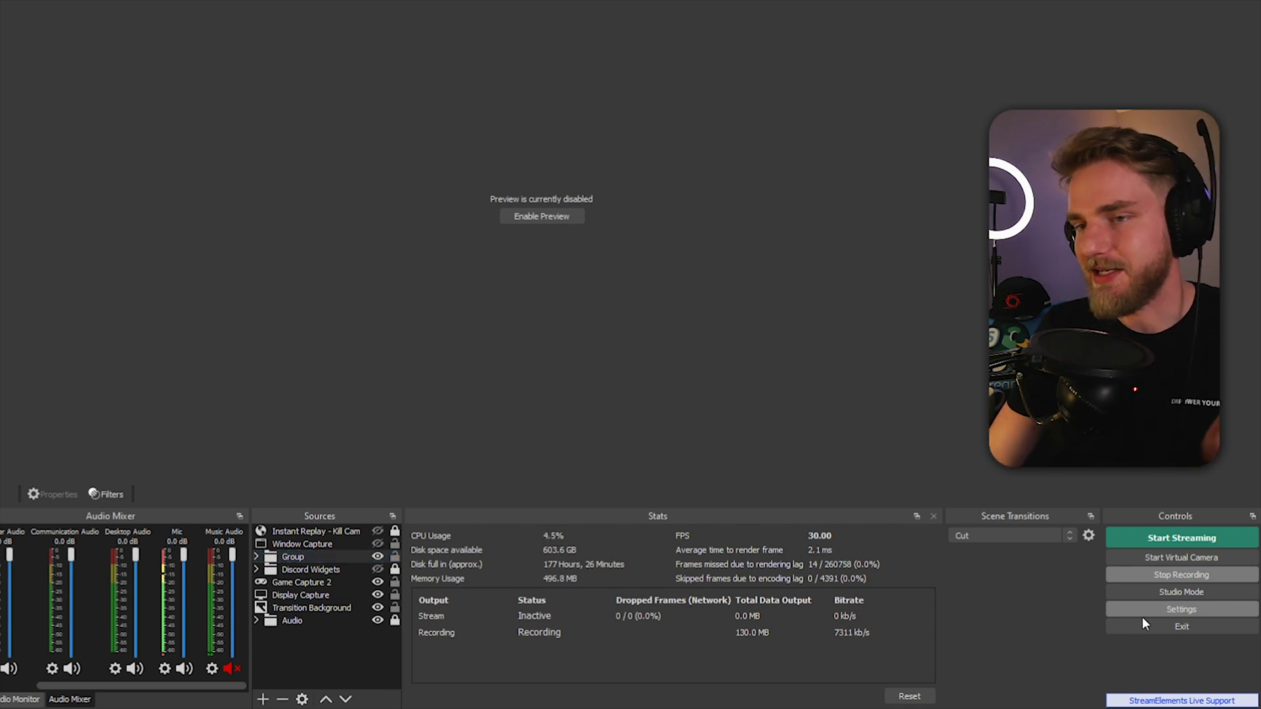
left_click(245, 147)
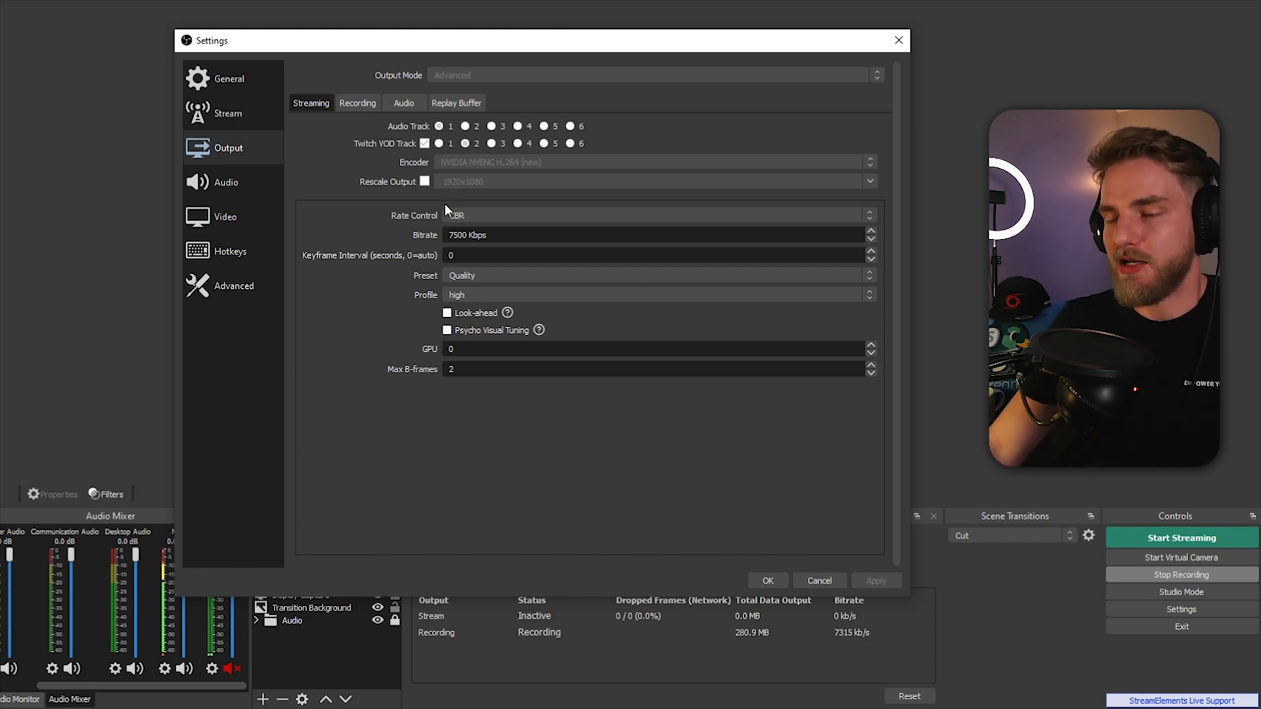
left_click(501, 297)
left_click(502, 303)
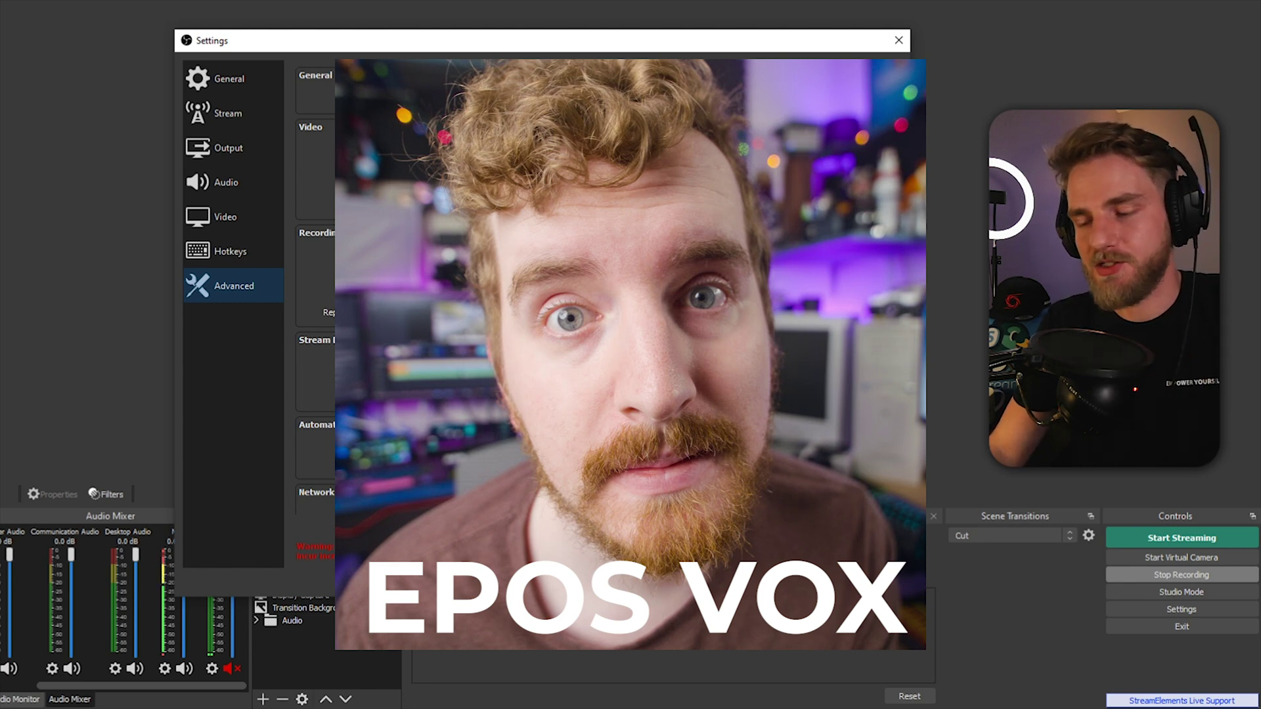
Look through the Advanced settings and the per-track audio bitrates in the Output settings.
scroll(601, 316, "down", 2)
scroll(600, 315, "down", 2)
left_click(228, 148)
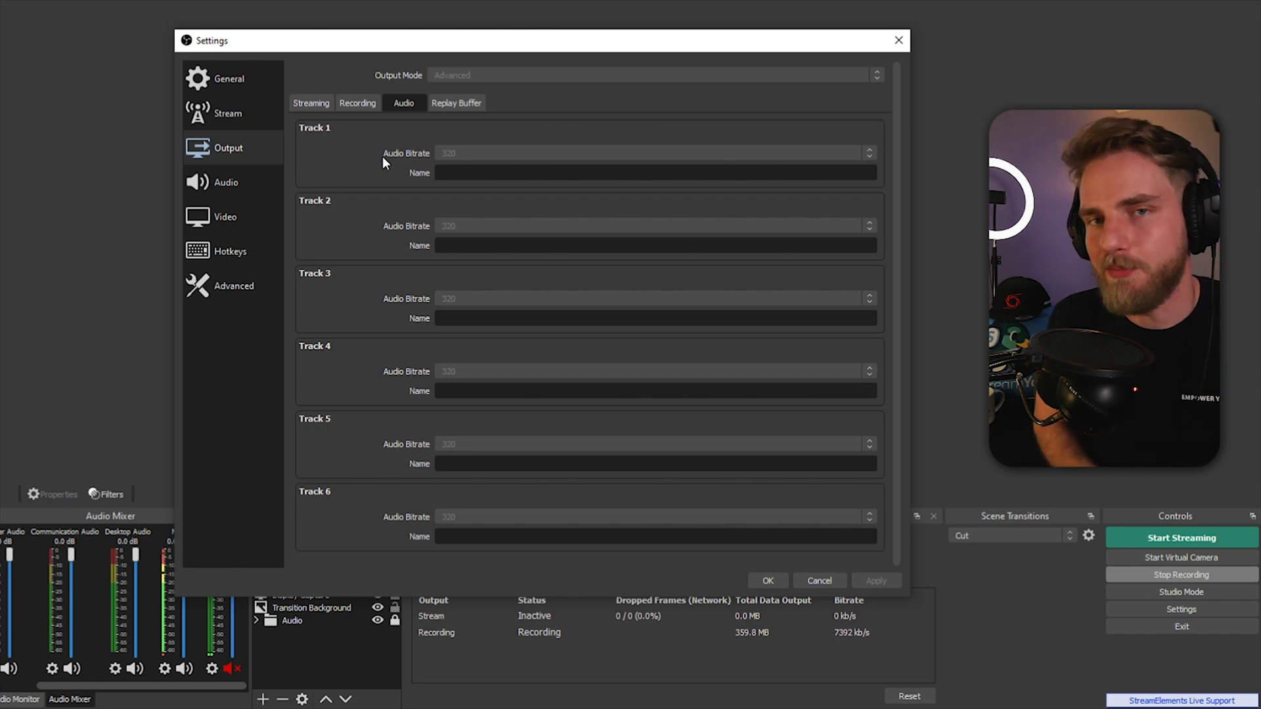
Review the global audio devices in the Audio settings and close the settings window.
left_click(255, 184)
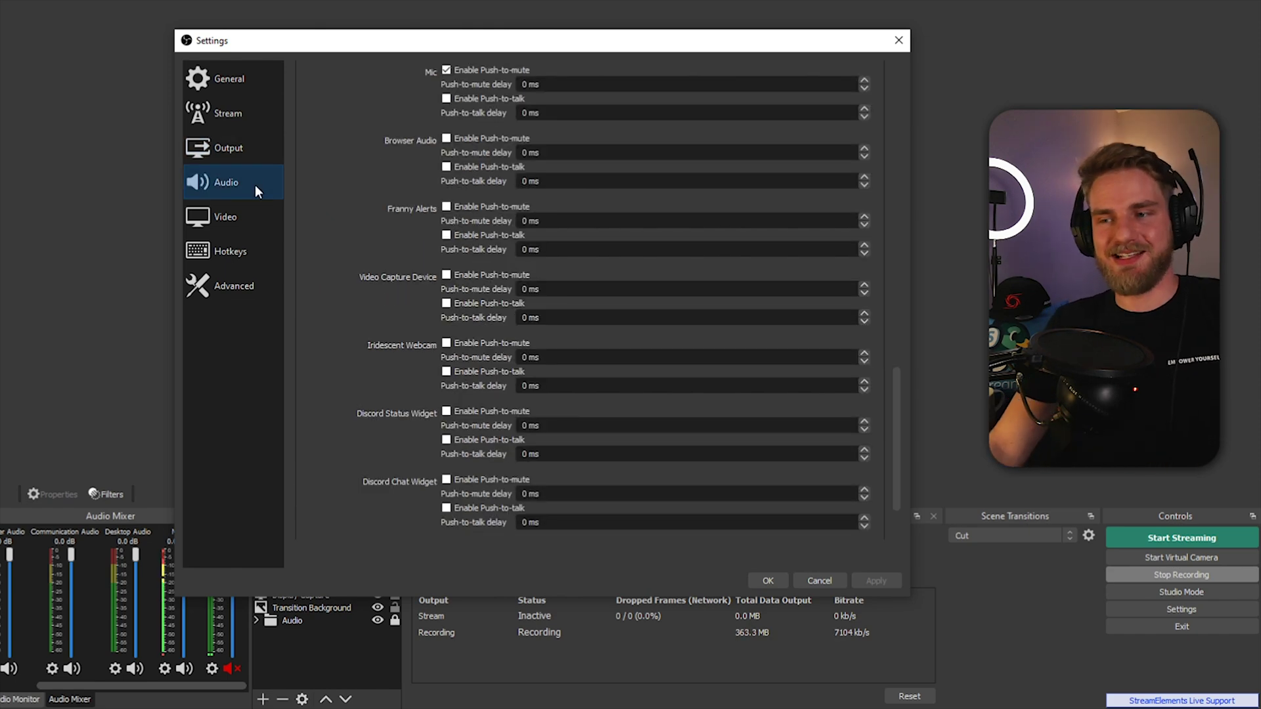
scroll(383, 275, "up", 15)
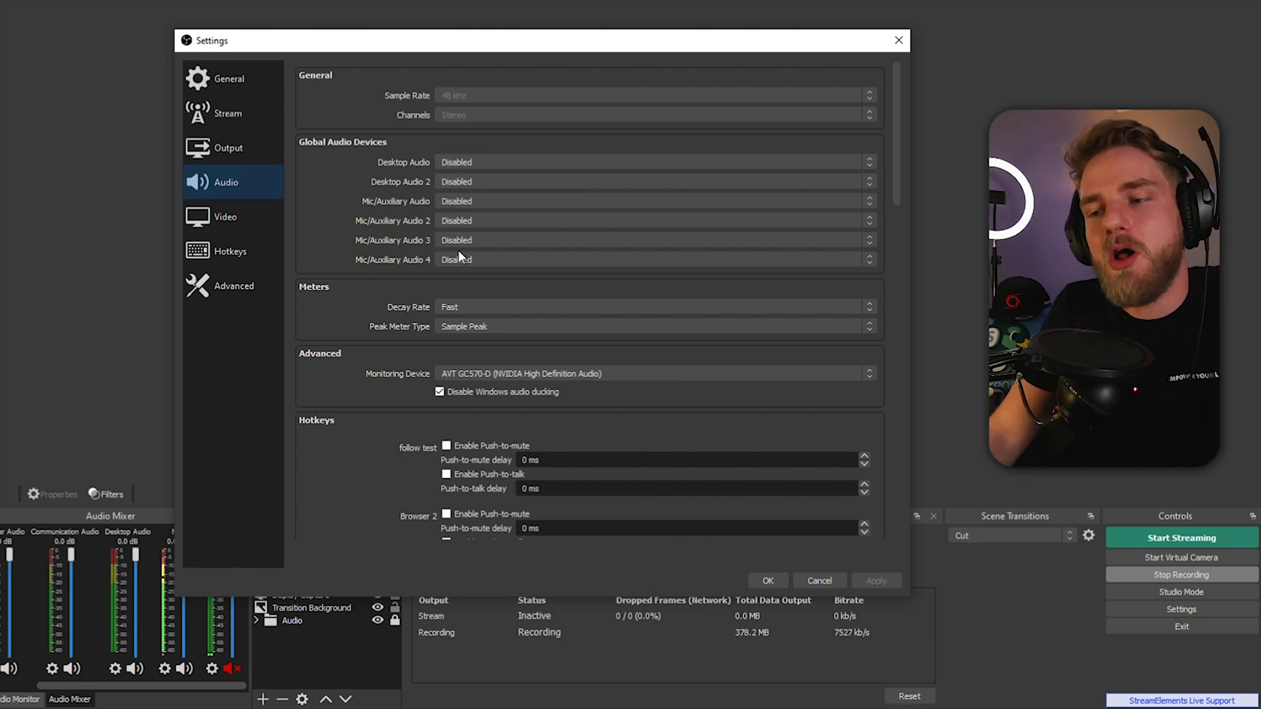
left_click(898, 41)
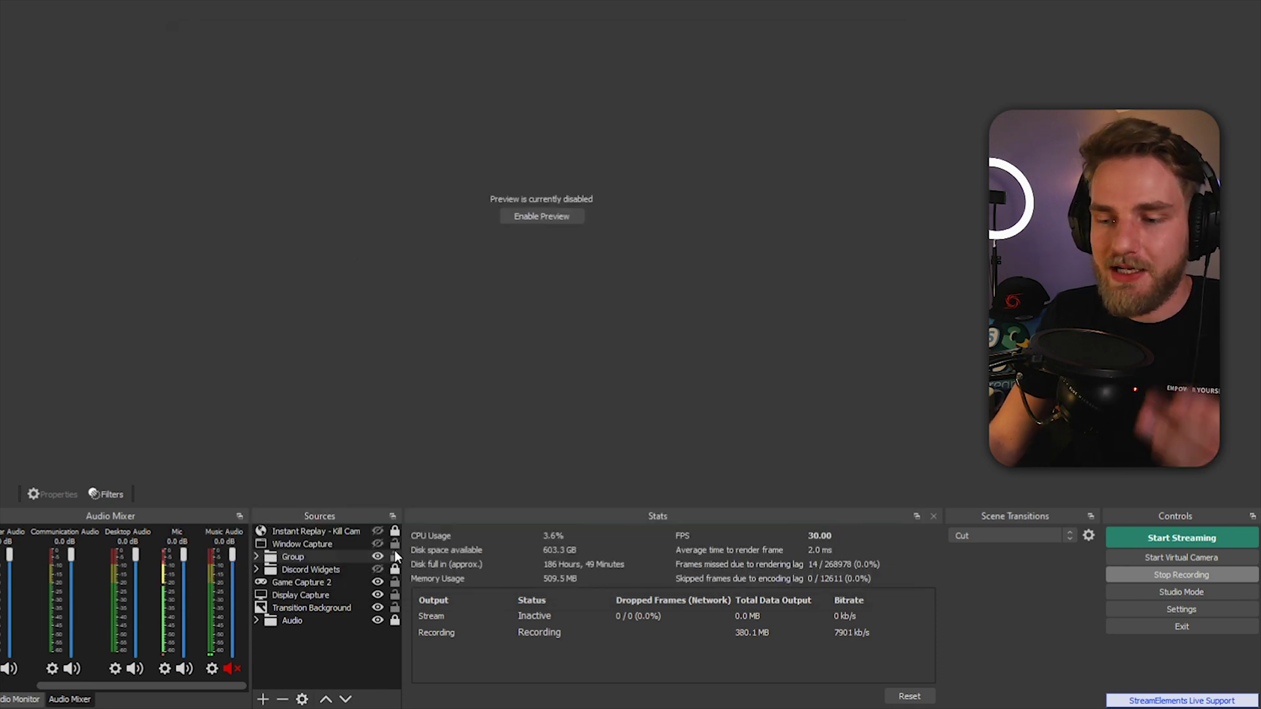
Expand the Audio group in the sources to show its individual audio sources.
left_click(257, 621)
scroll(309, 637, "down", 1)
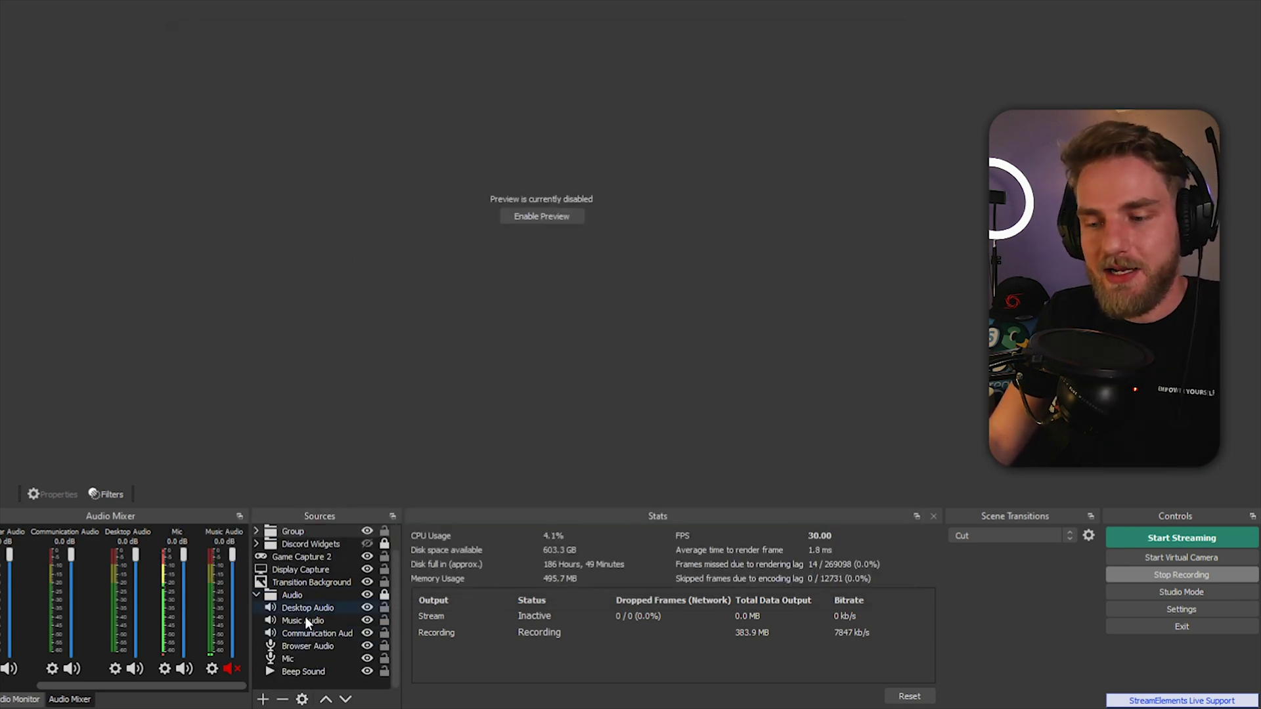